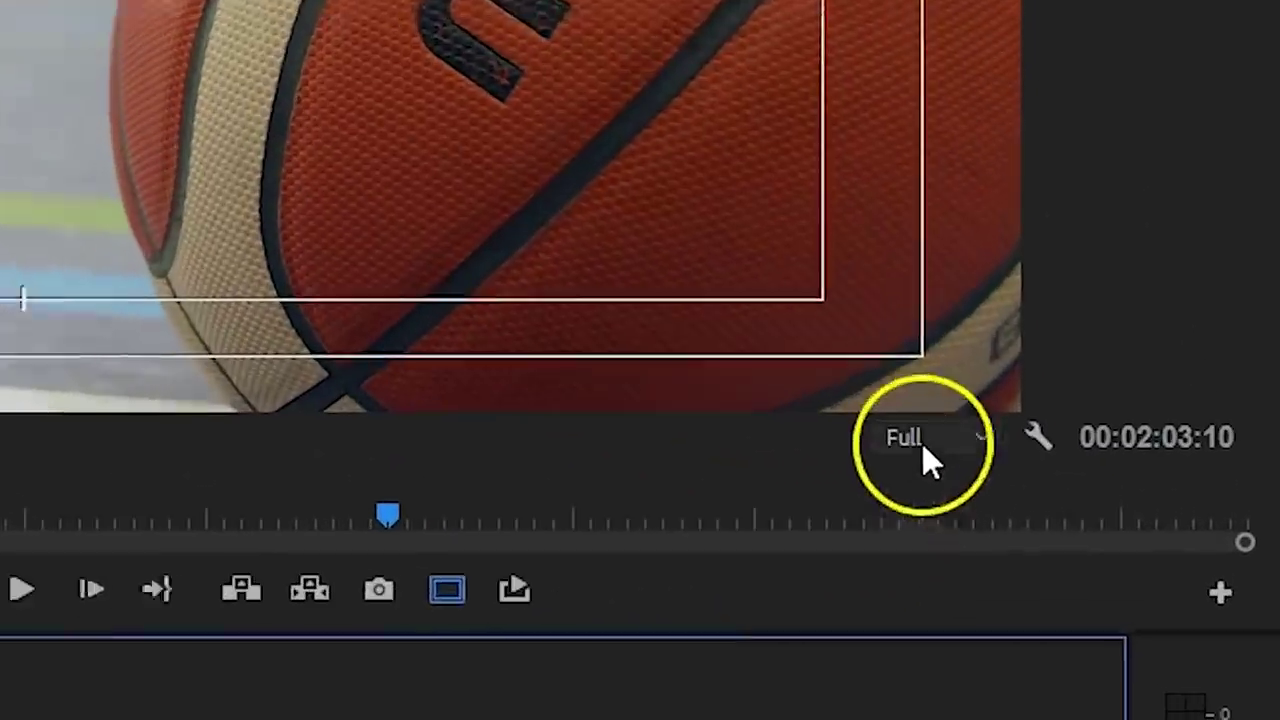
Drop Program Monitor playback resolution to 1/4 and untick High Quality Playback and Safe Margins.
click(1108, 626)
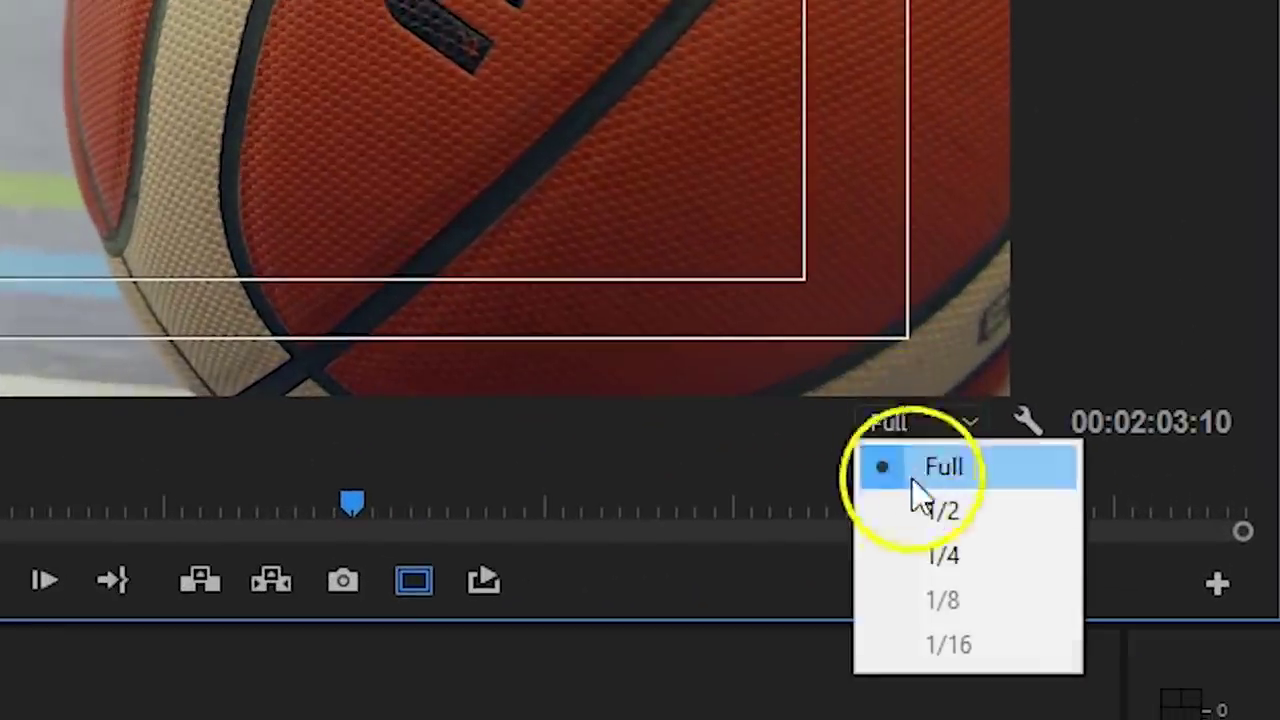
click(1003, 563)
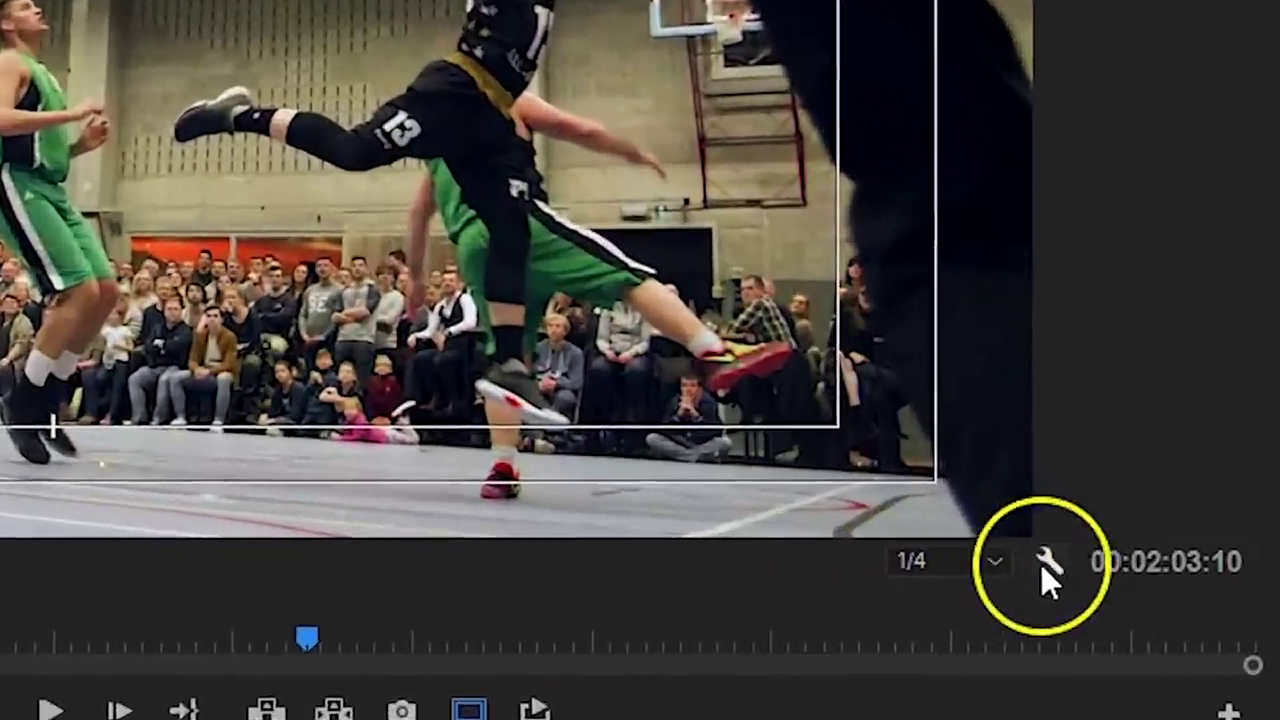
click(1164, 622)
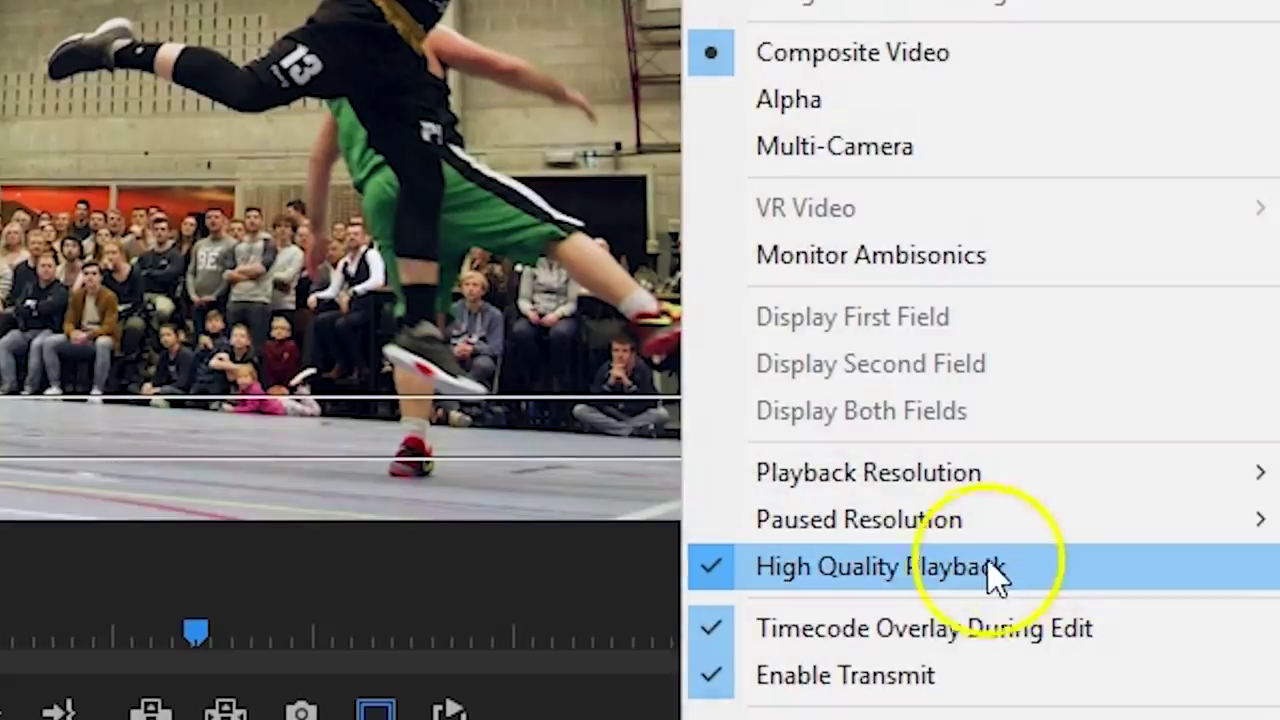
click(958, 570)
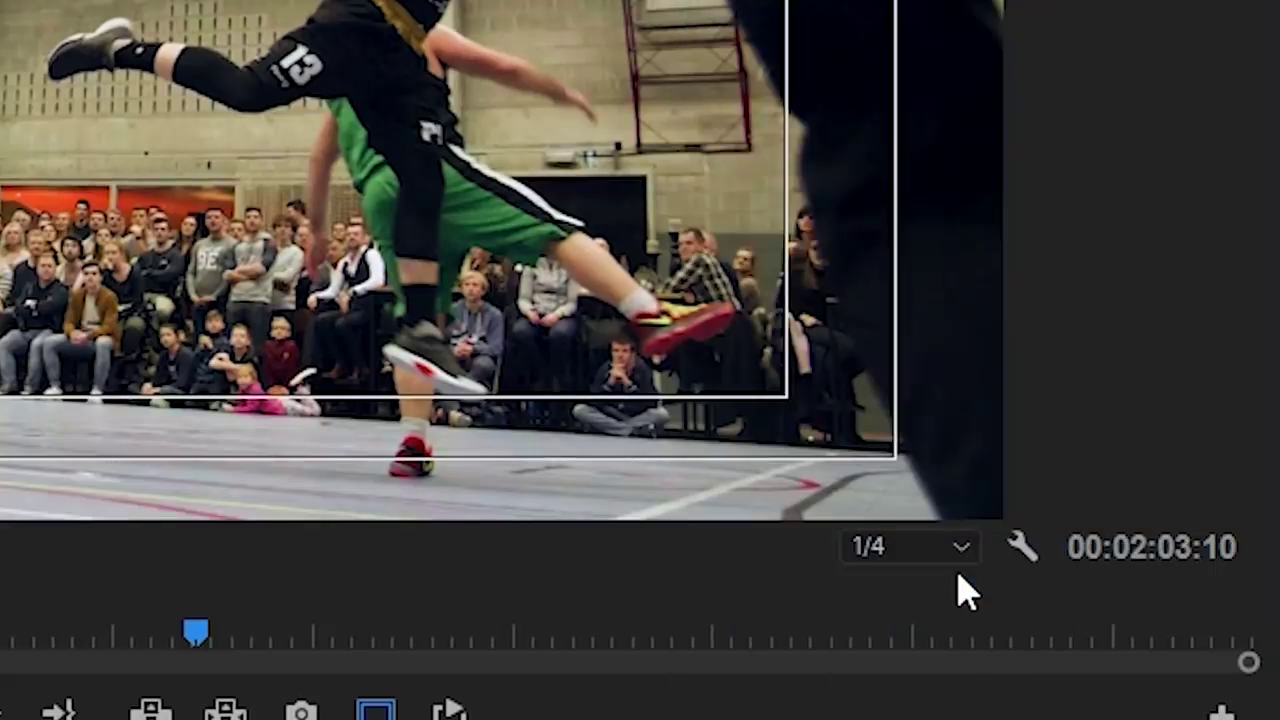
click(1022, 547)
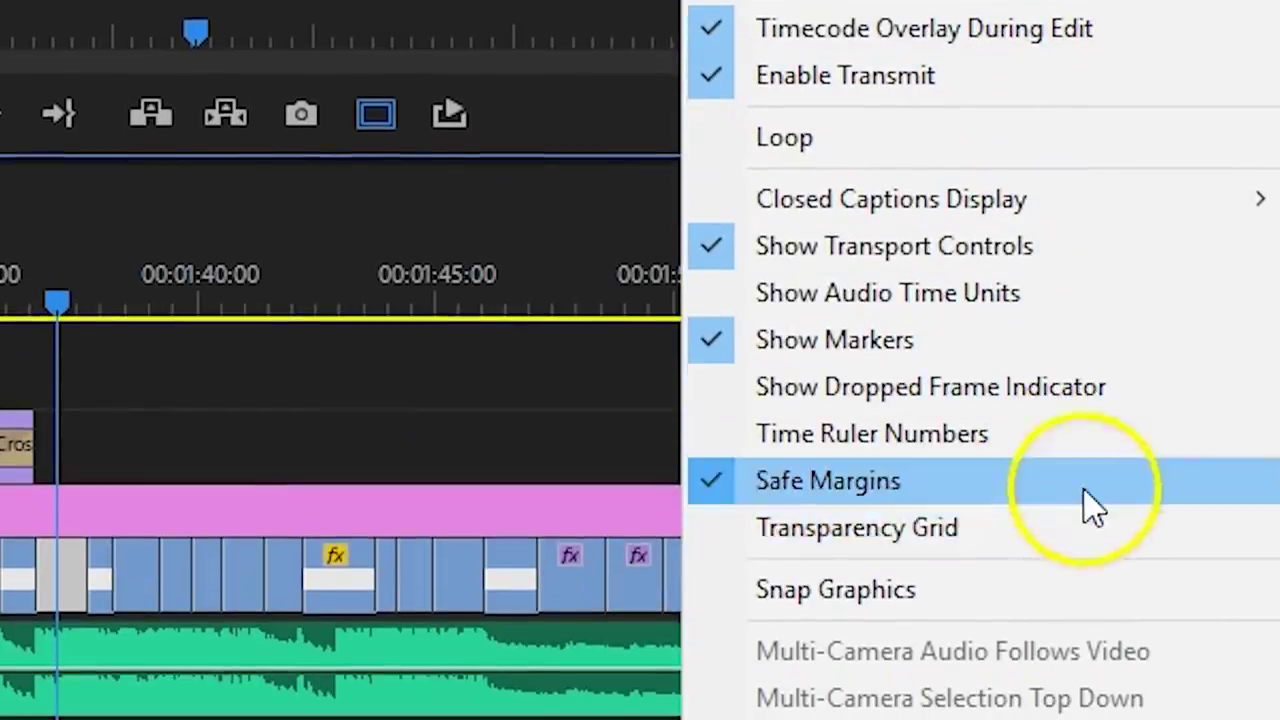
click(1081, 487)
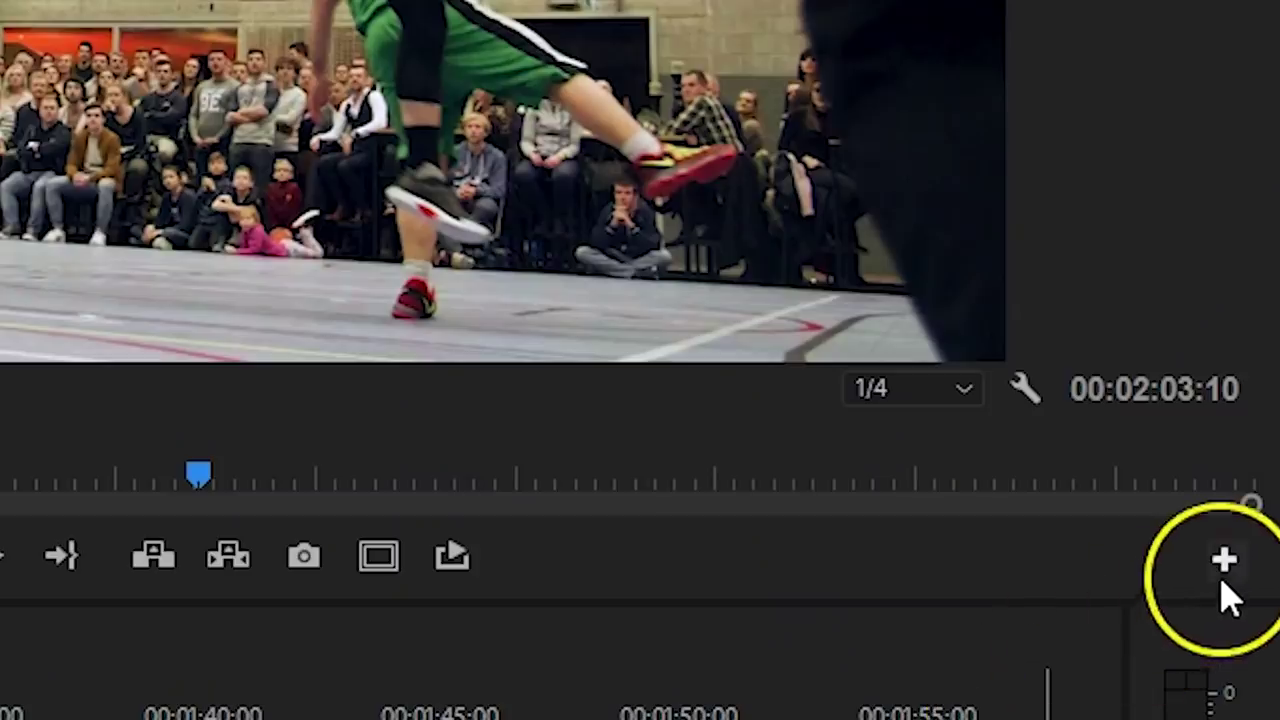
Add a Global FX Mute button to the Program Monitor and switch it on.
click(1223, 560)
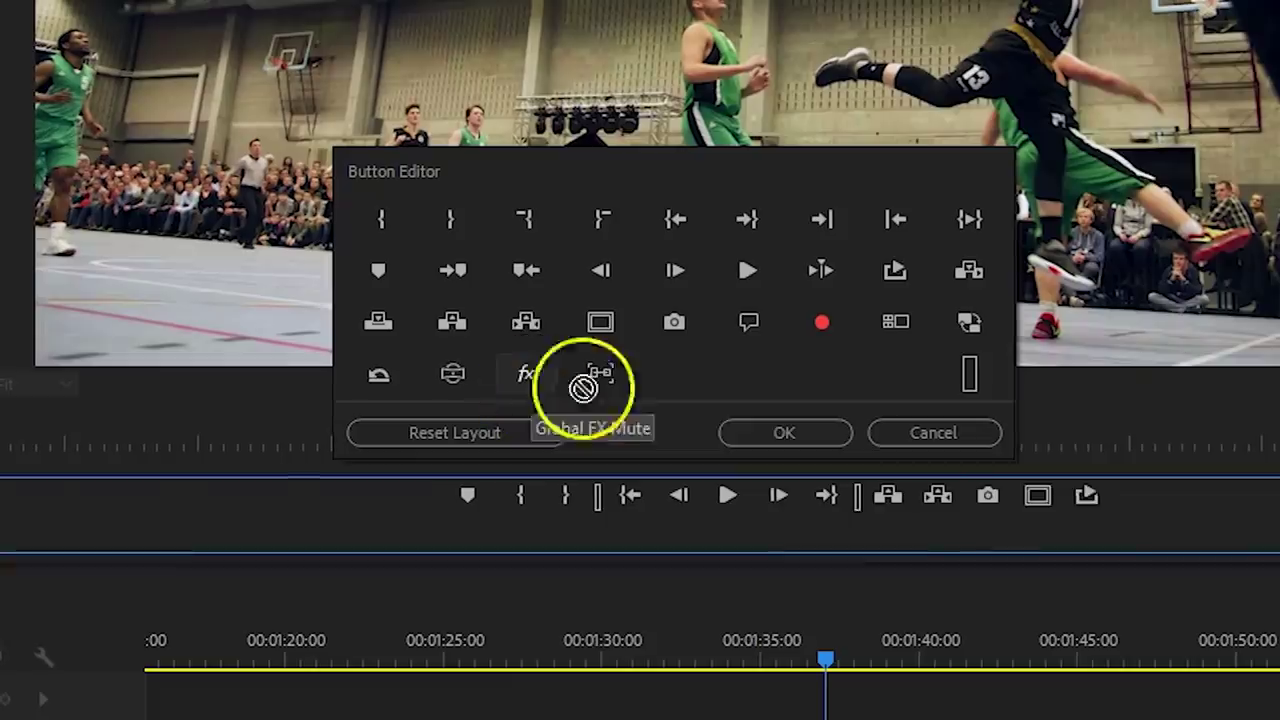
click(815, 432)
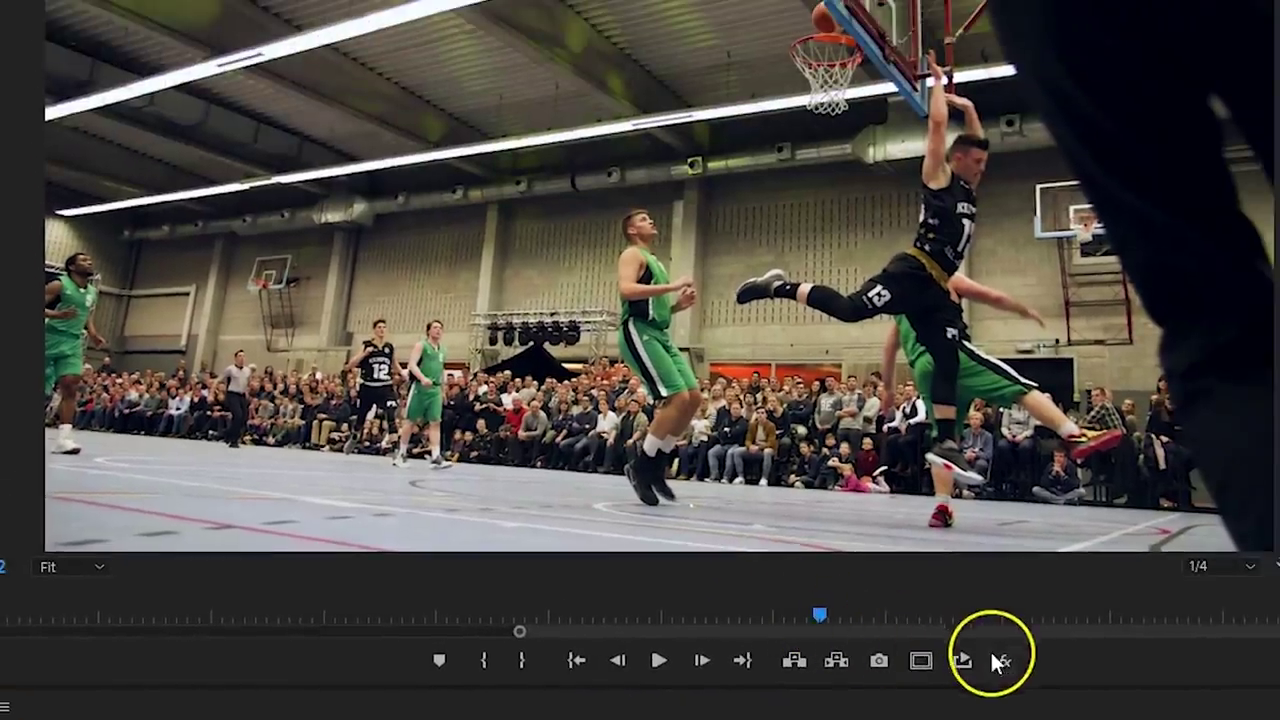
click(1002, 662)
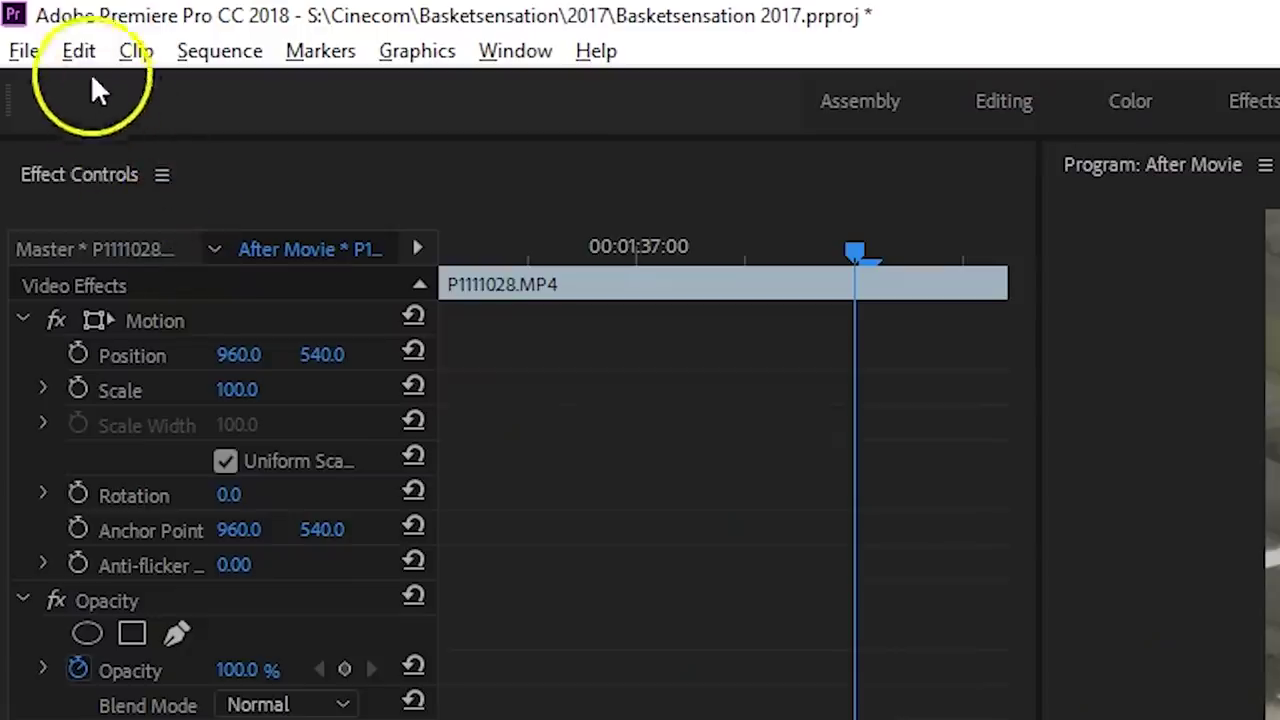
Turn off Automatically save projects in the Auto Save preferences.
click(78, 50)
mouse_move(418, 355)
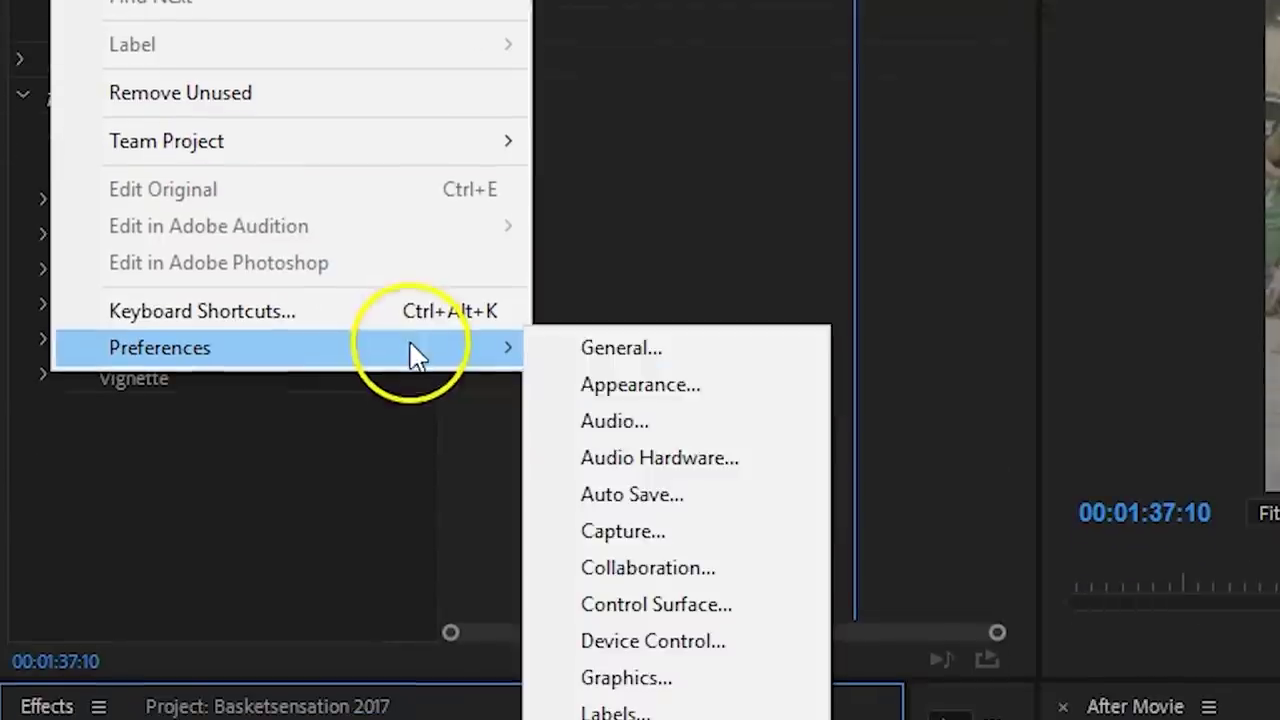
click(724, 501)
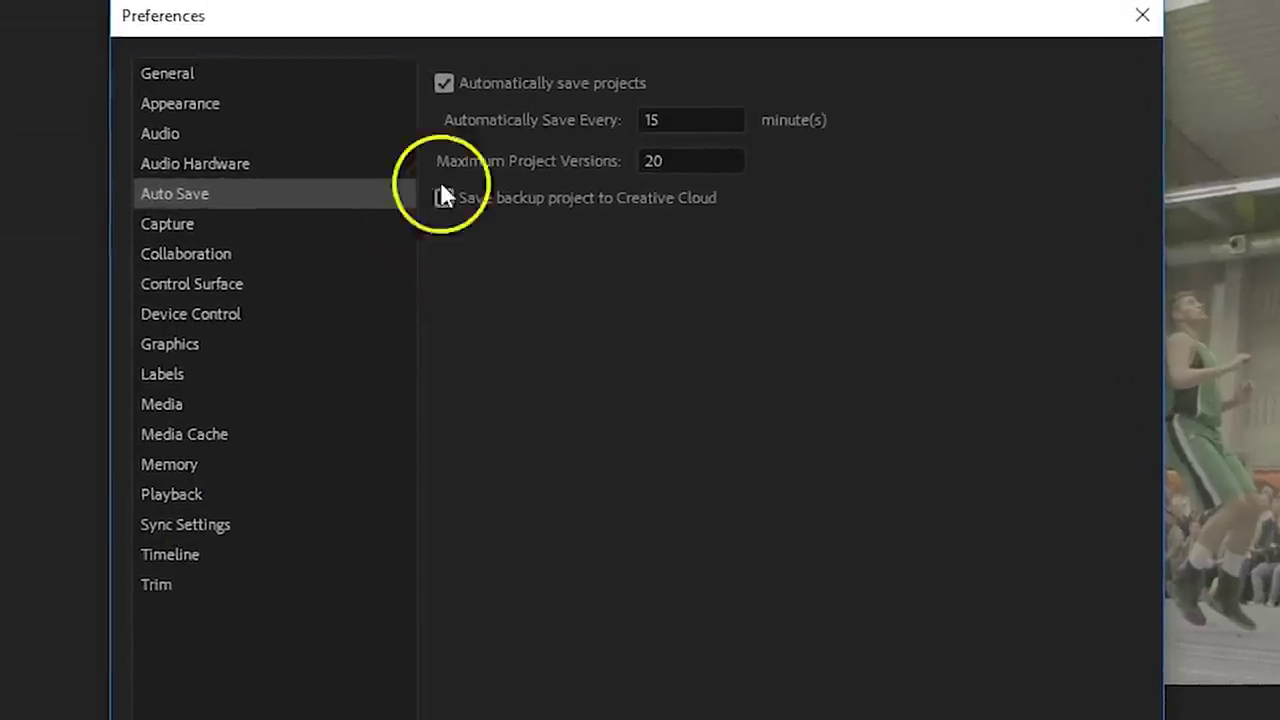
click(447, 107)
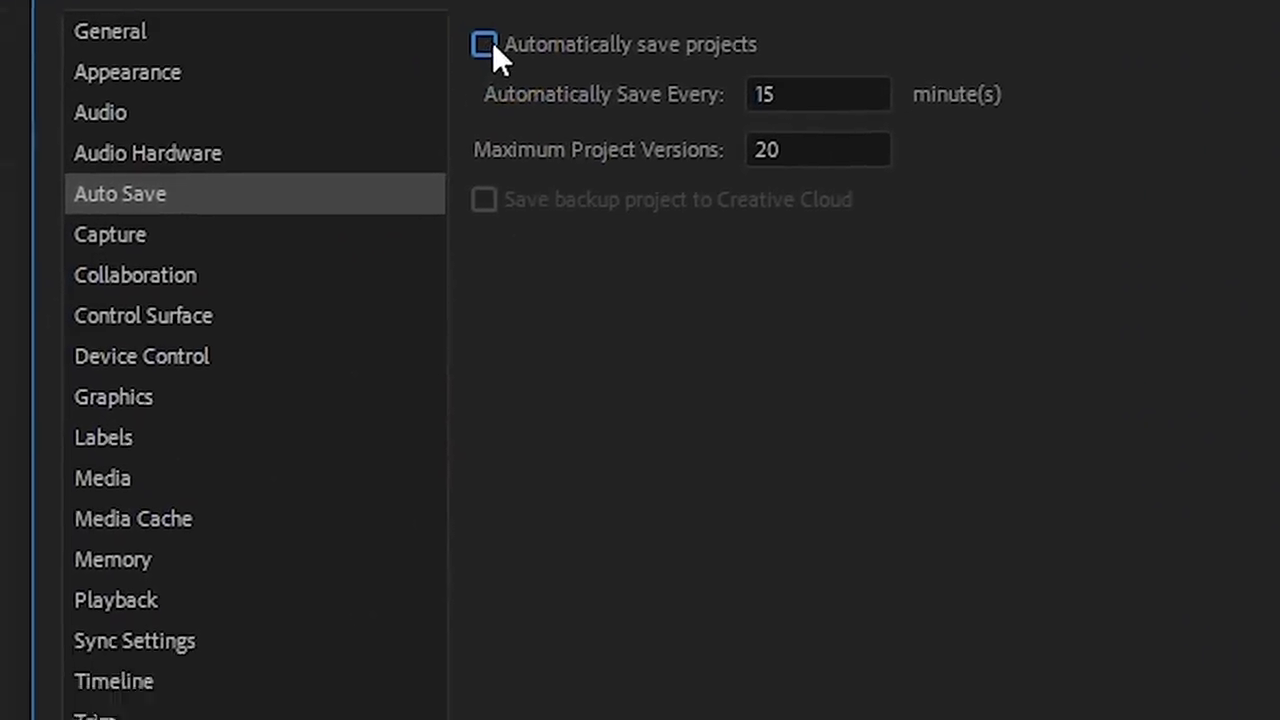
Reserve 3 GB RAM for other applications and optimize rendering for Performance.
click(222, 484)
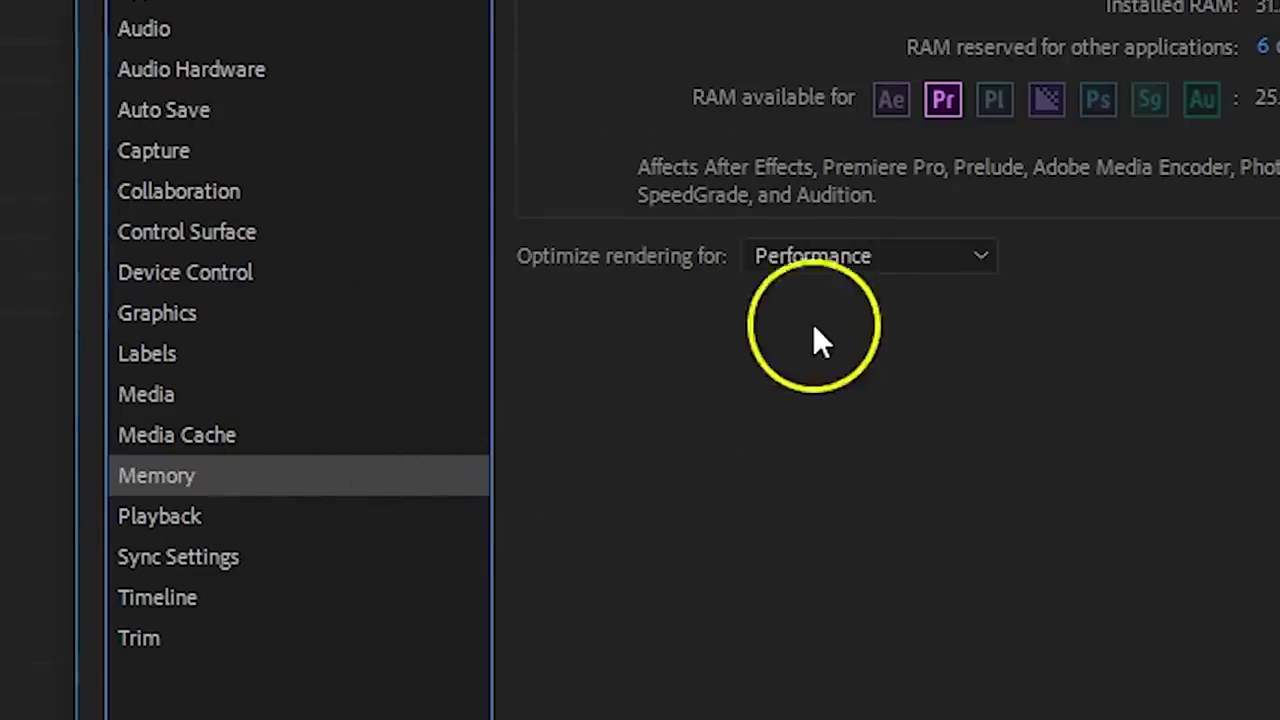
click(853, 258)
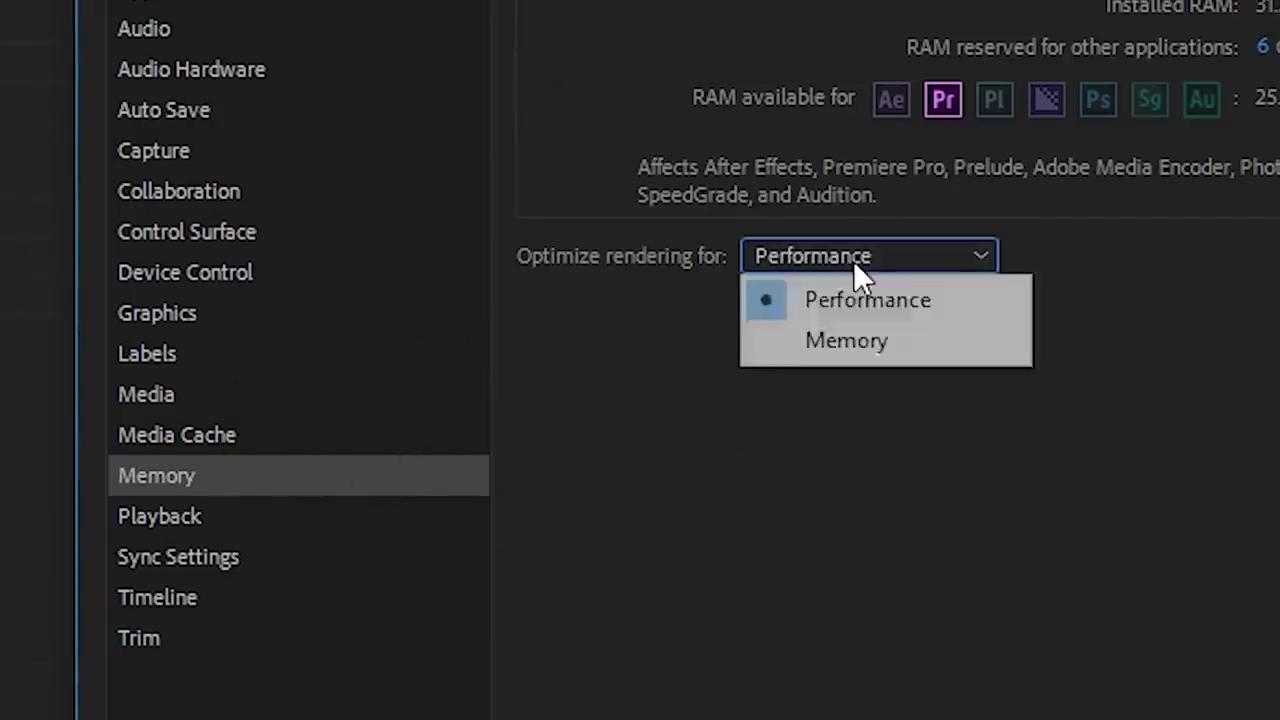
click(908, 302)
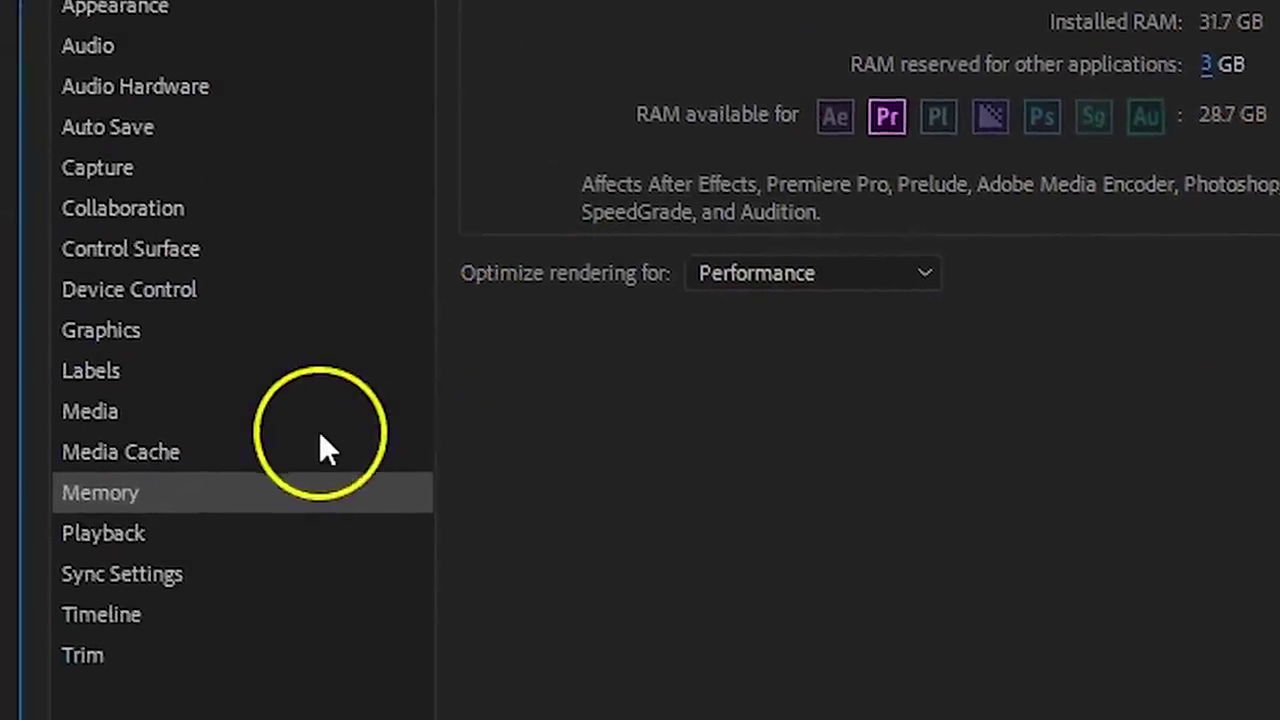
click(355, 365)
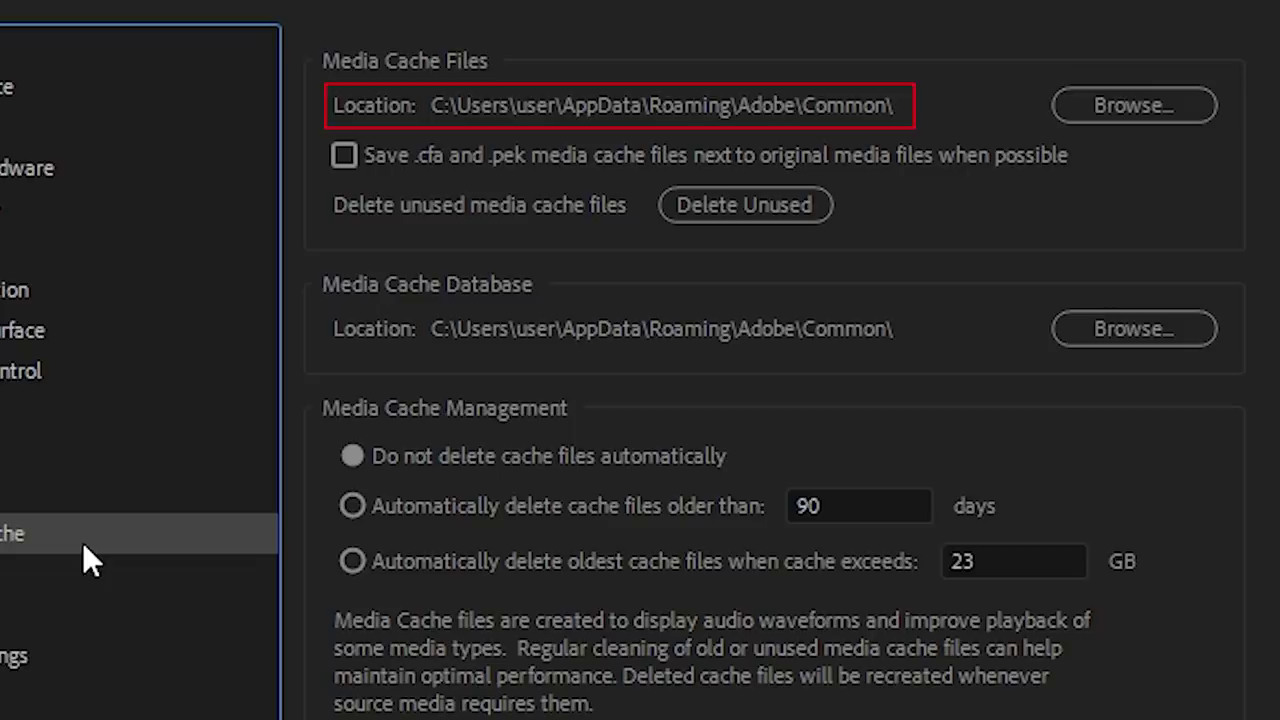
Move the media cache files location to the Data (D:) drive and close Preferences.
click(1111, 104)
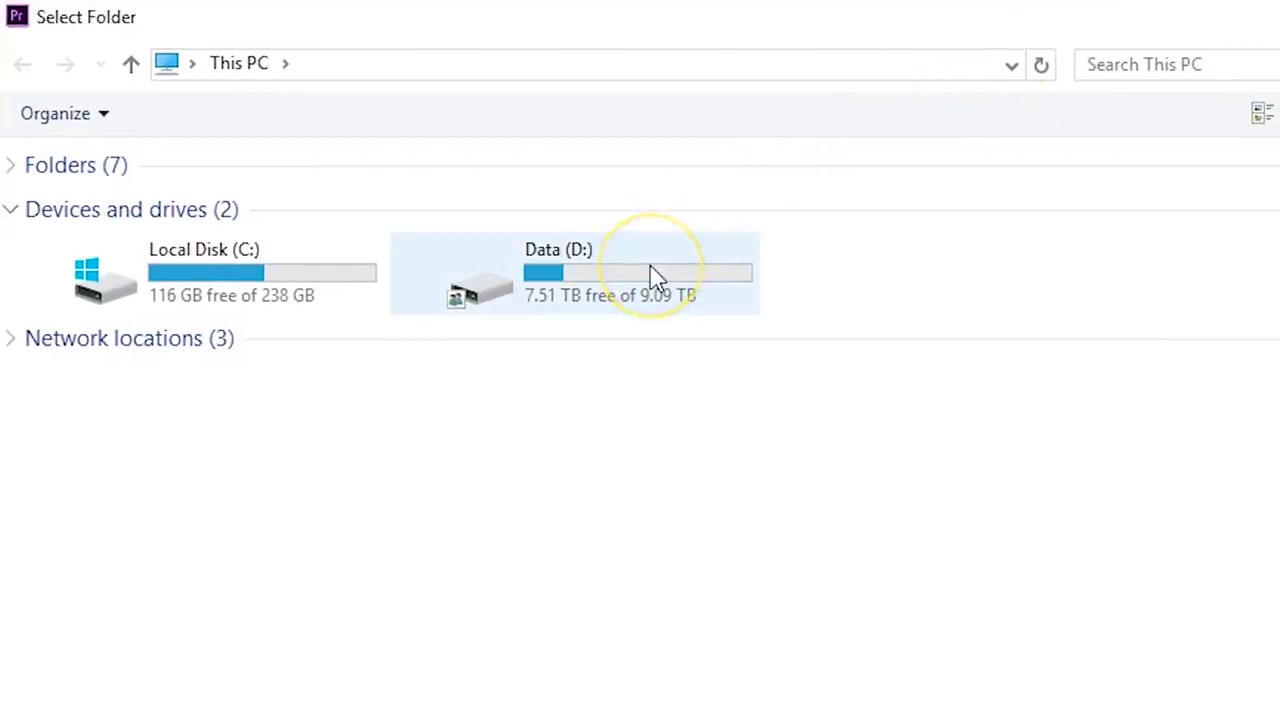
click(652, 276)
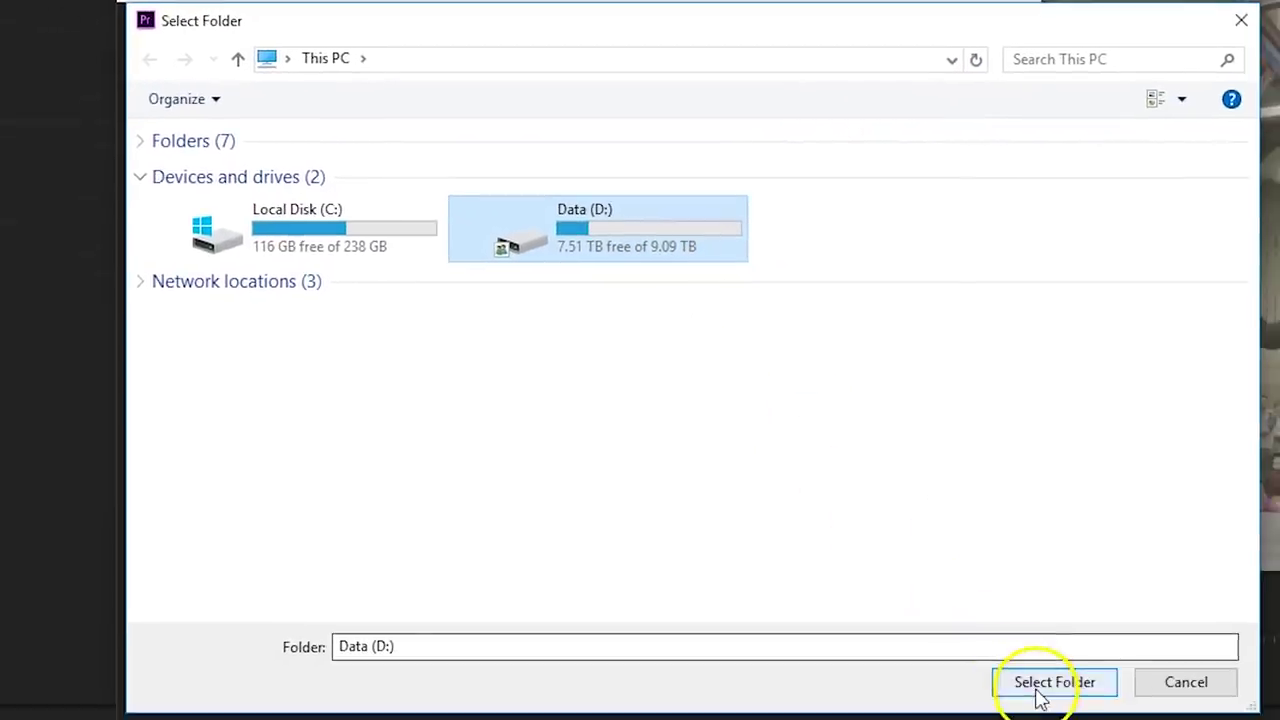
click(1041, 690)
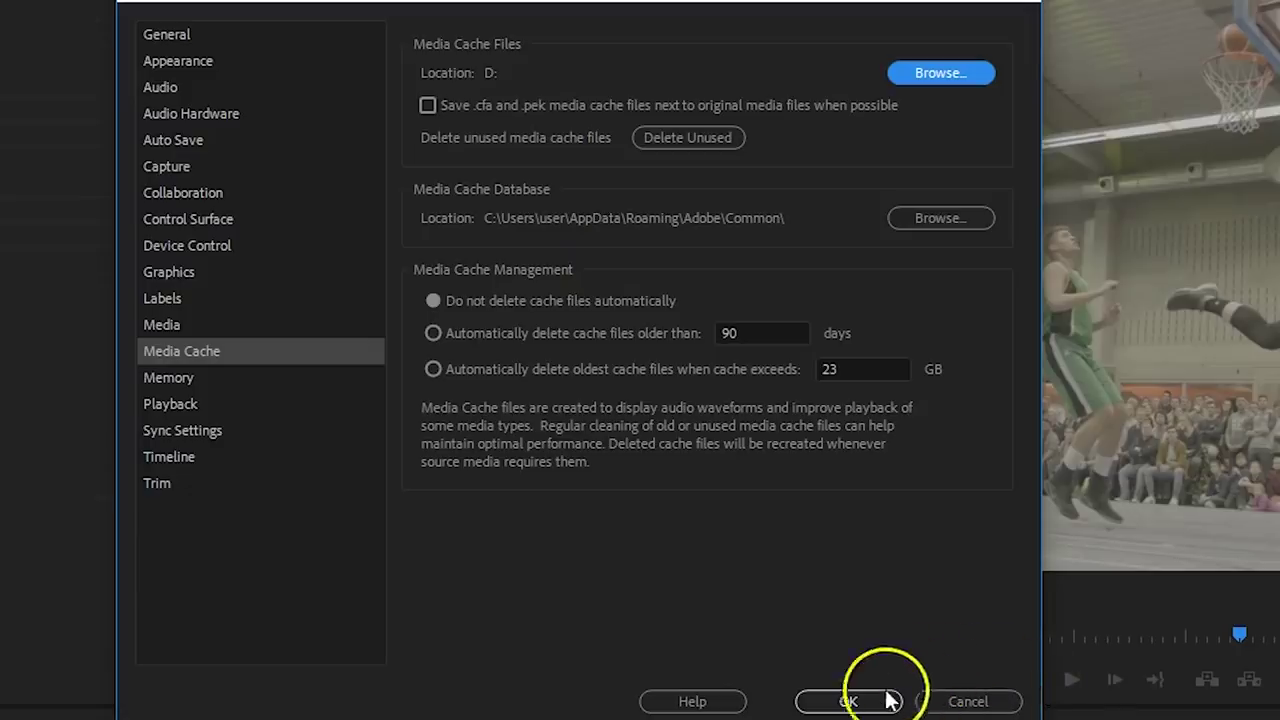
click(848, 701)
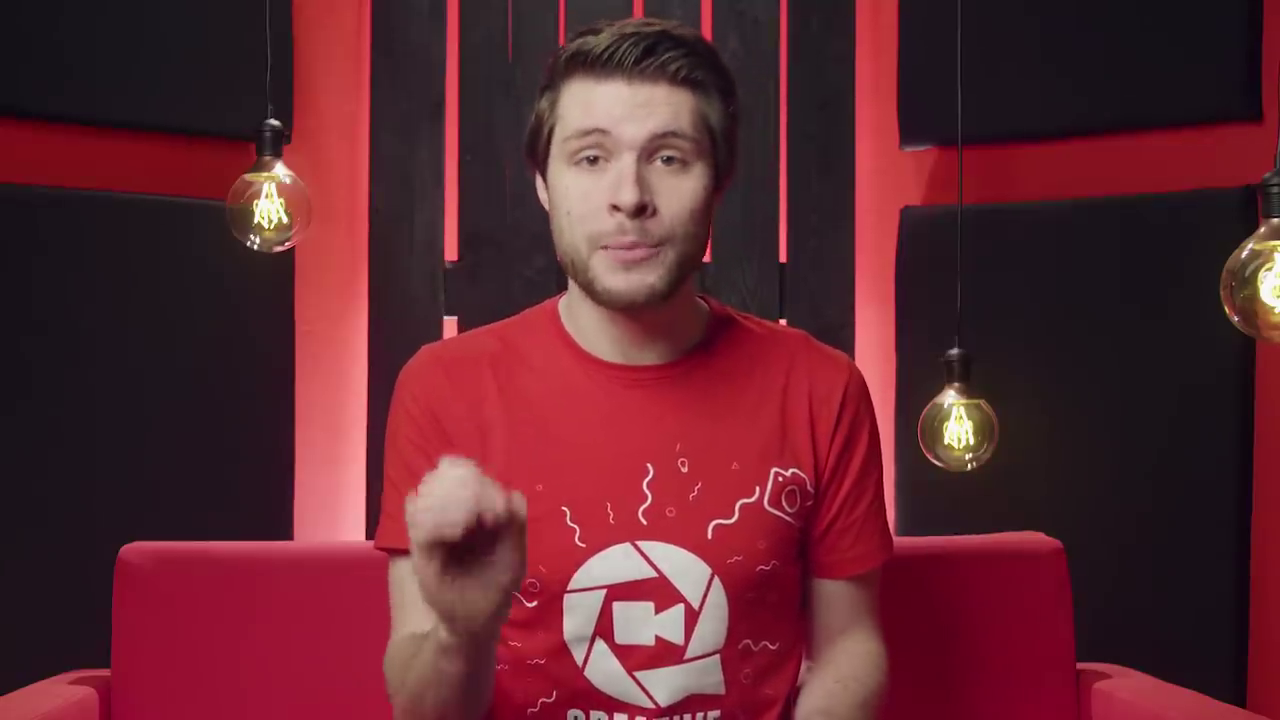
Create a new project that creates 1024x540 GoPro CineForm proxies on ingest, and import seven clips.
click(355, 344)
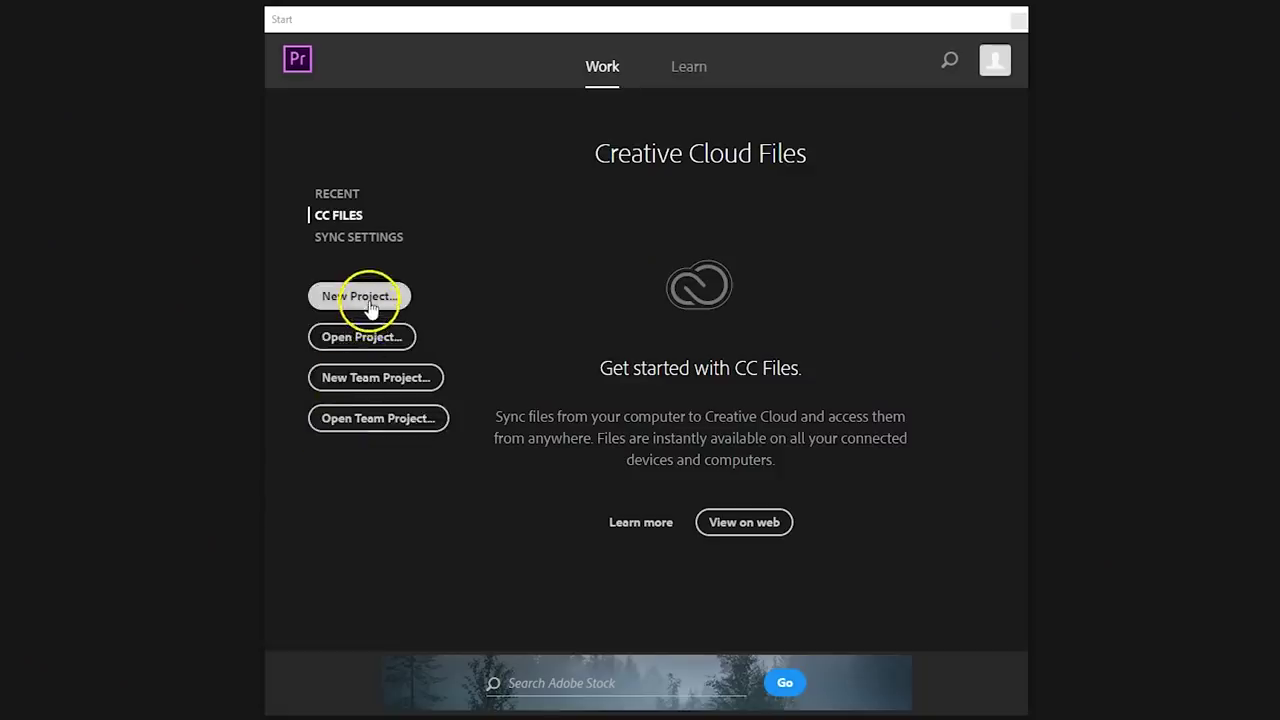
click(369, 305)
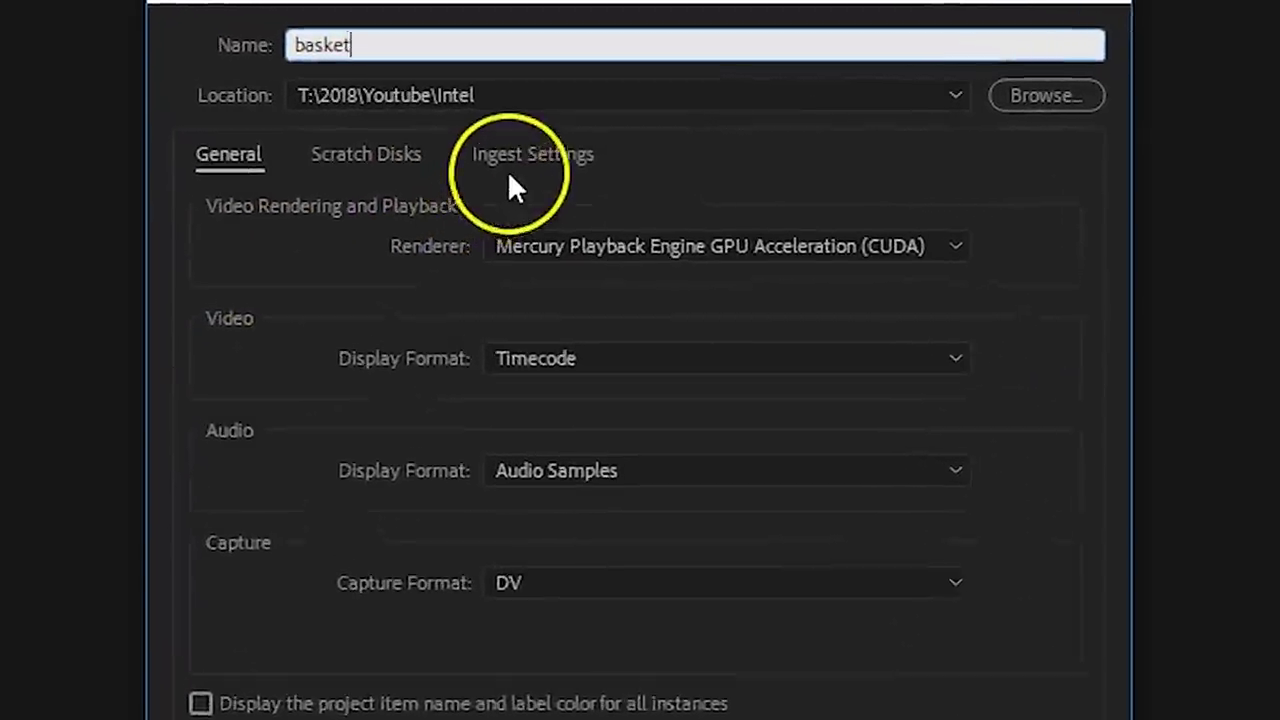
click(565, 132)
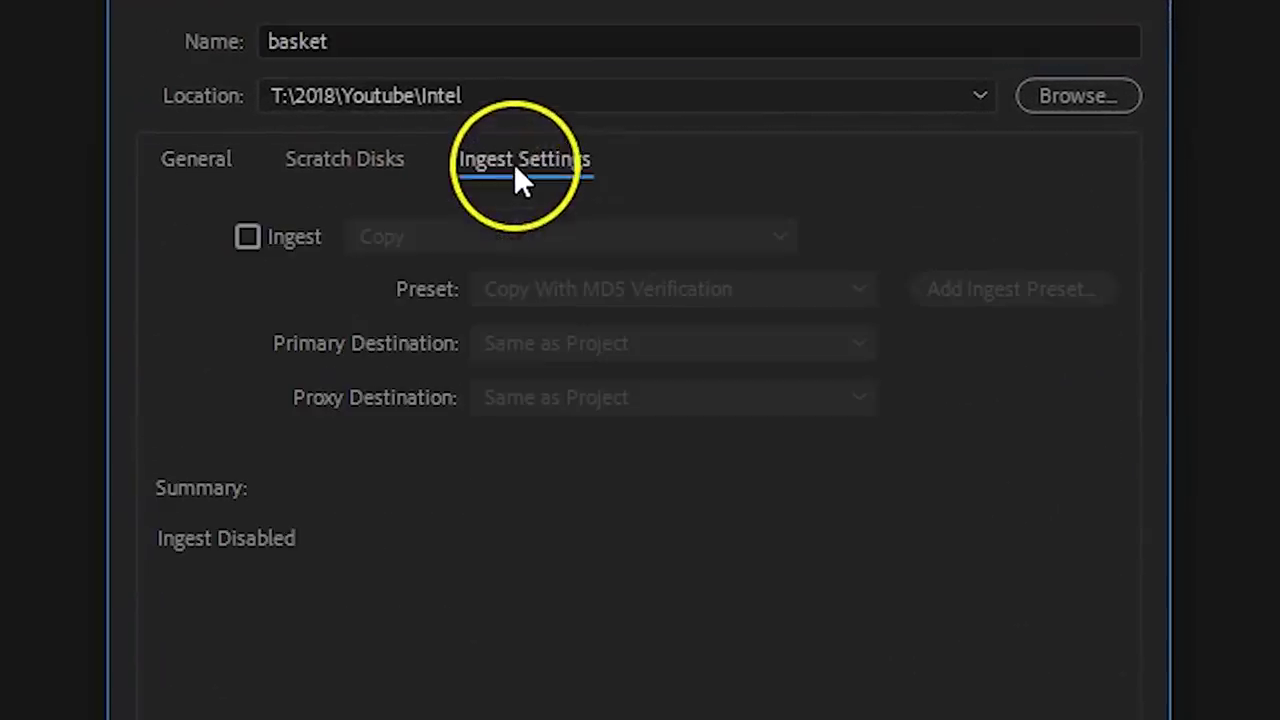
click(268, 236)
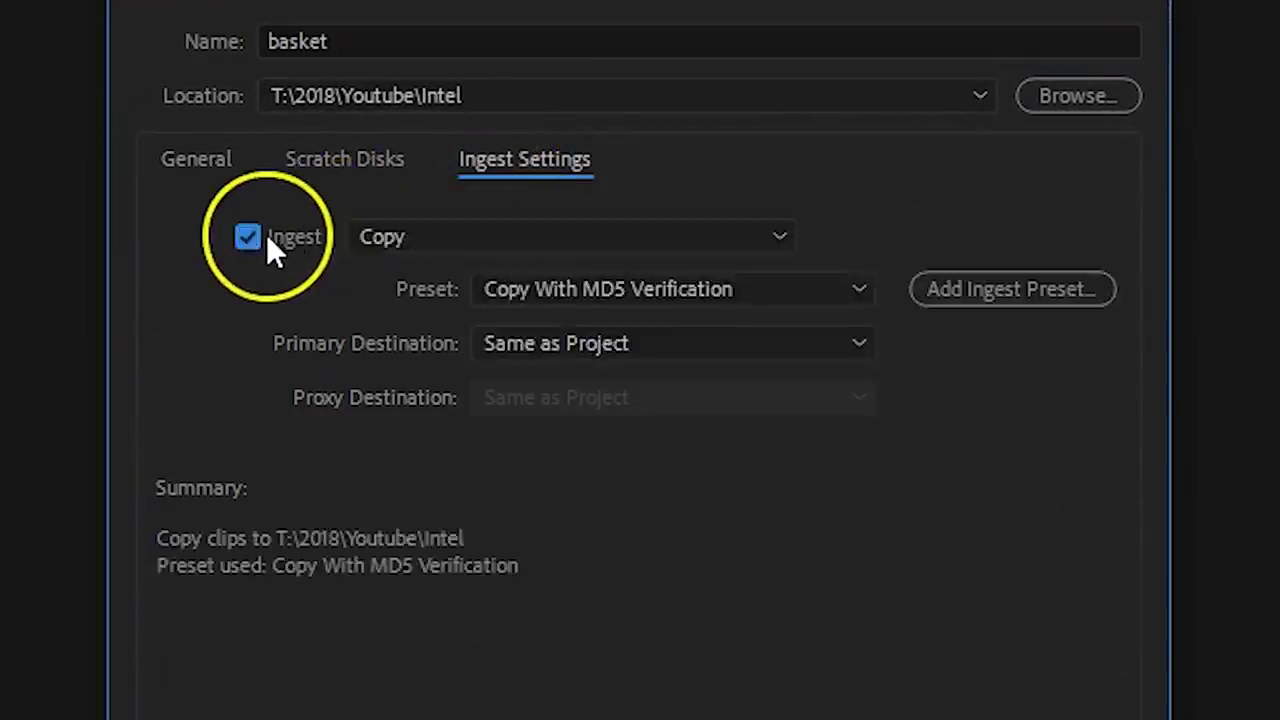
click(414, 236)
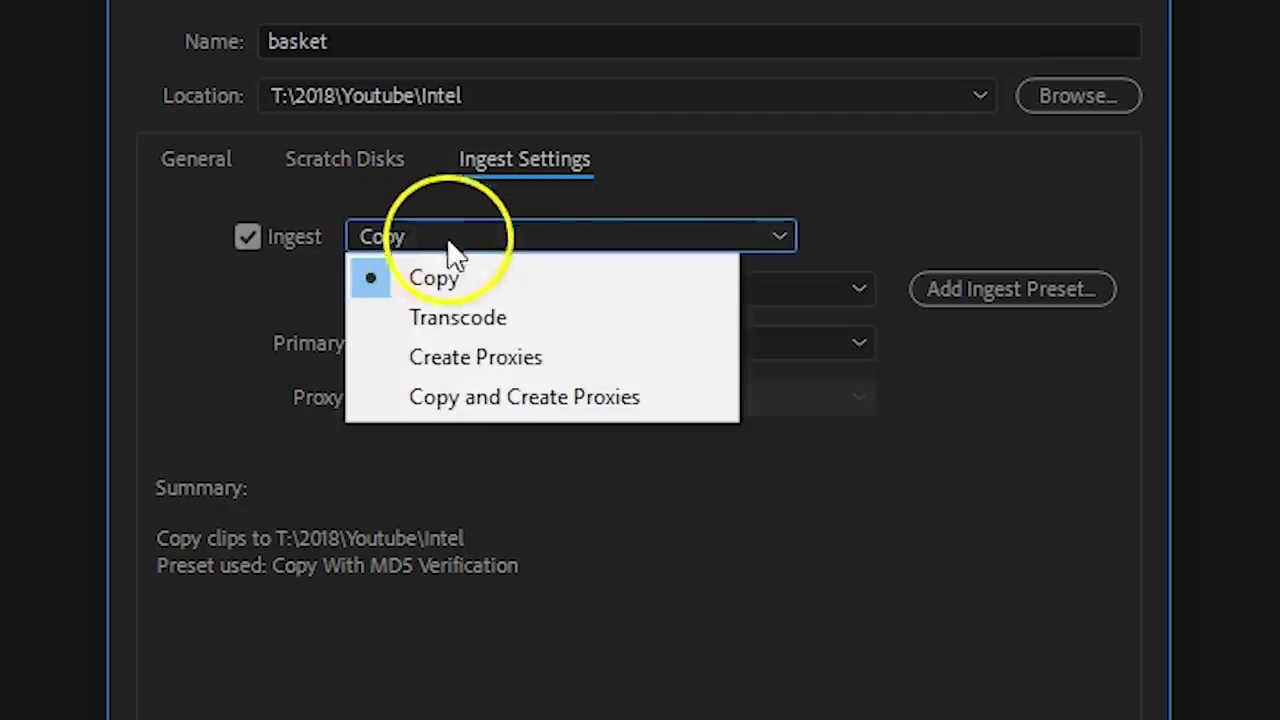
click(553, 357)
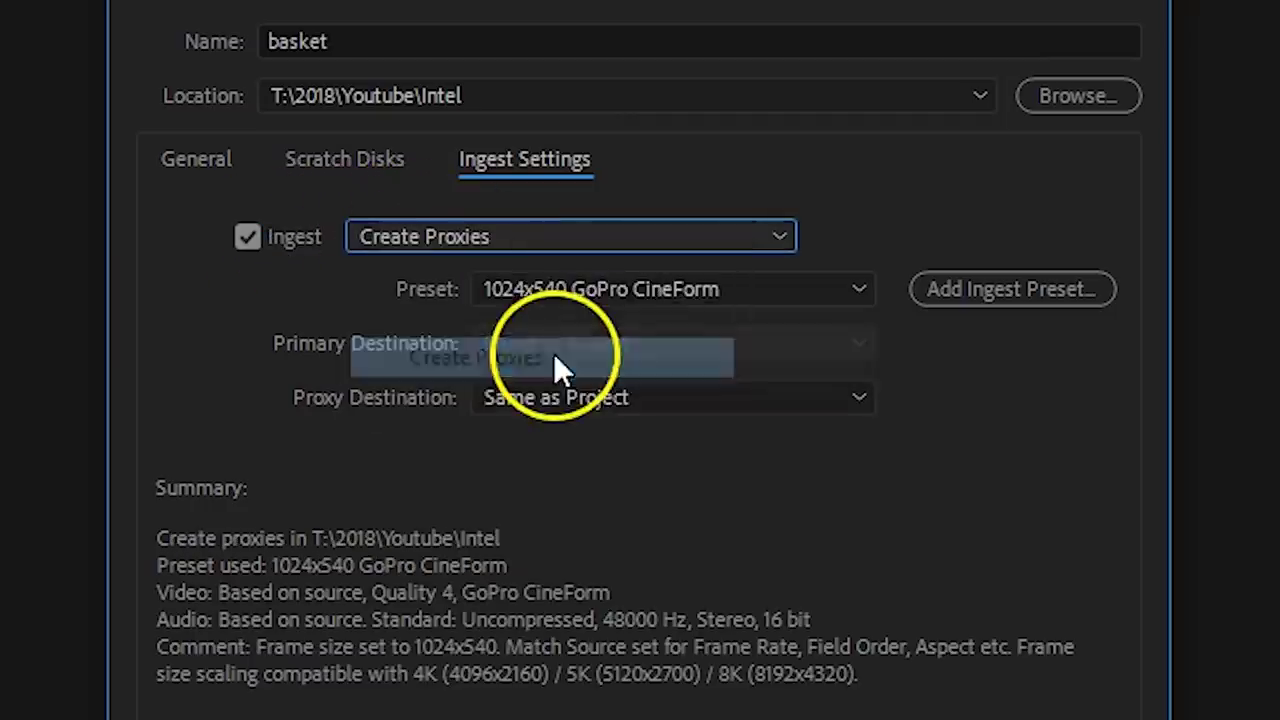
click(716, 295)
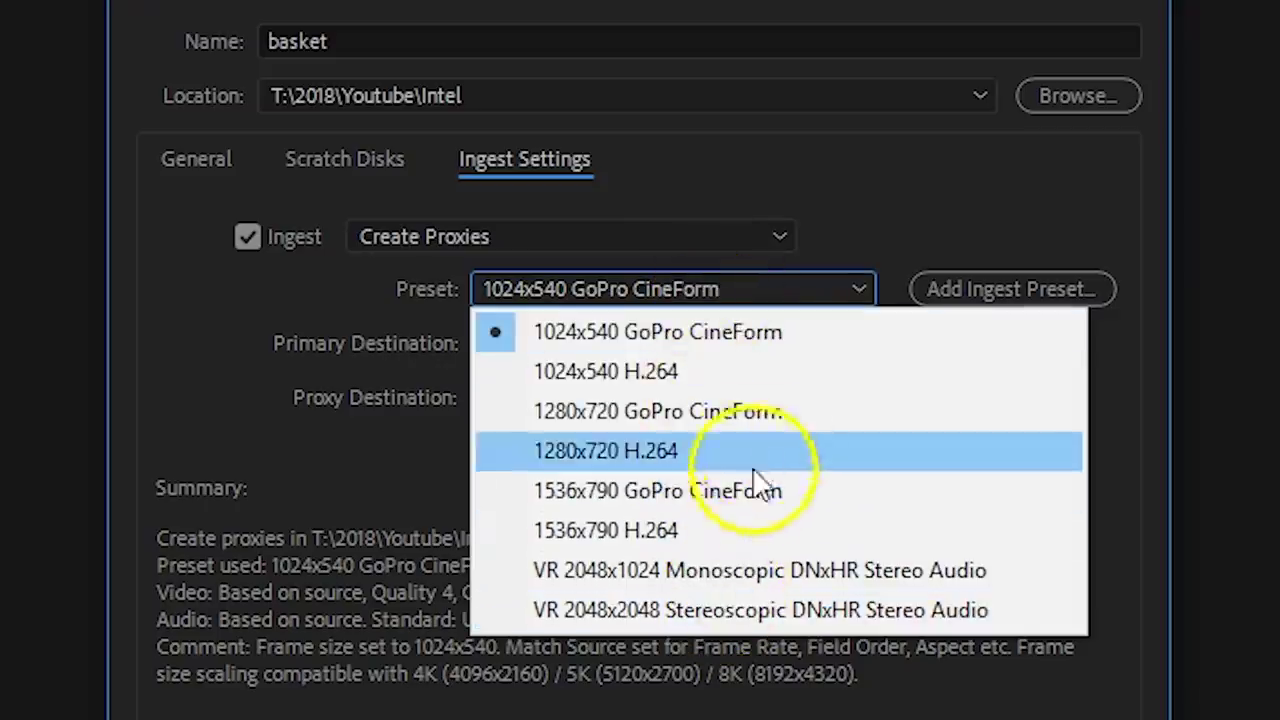
click(775, 340)
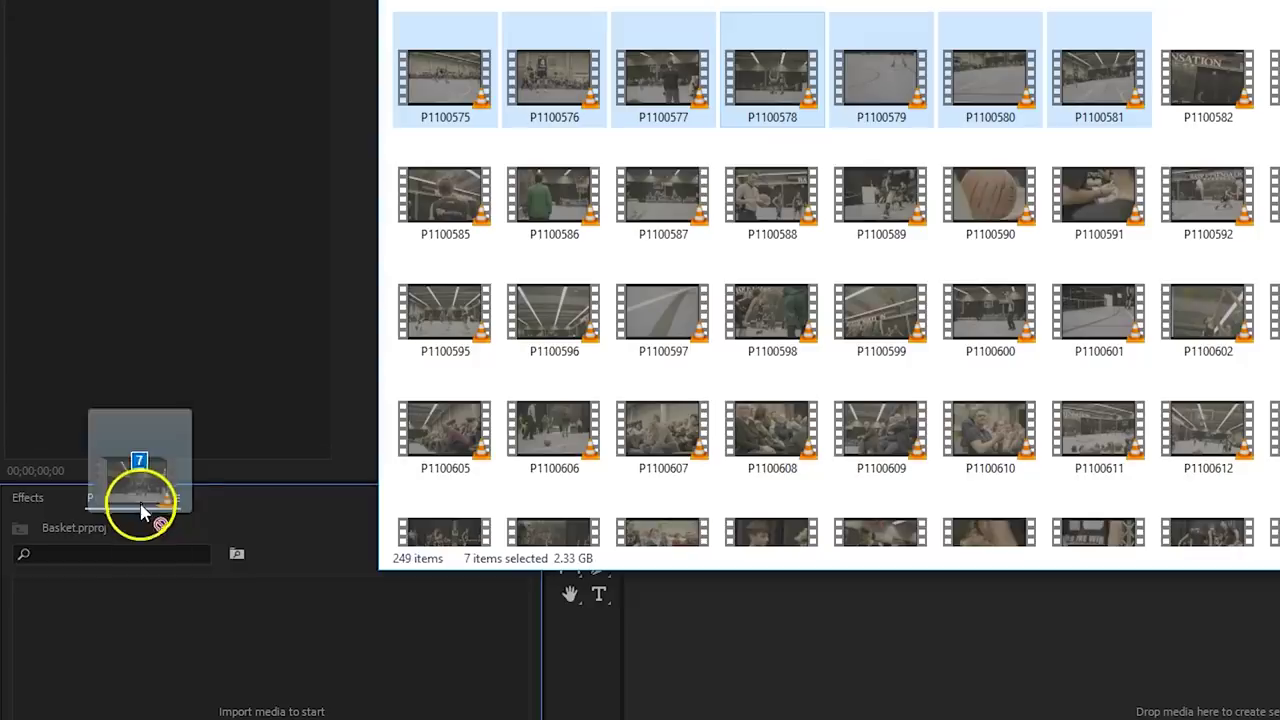
drag(137, 510, 185, 640)
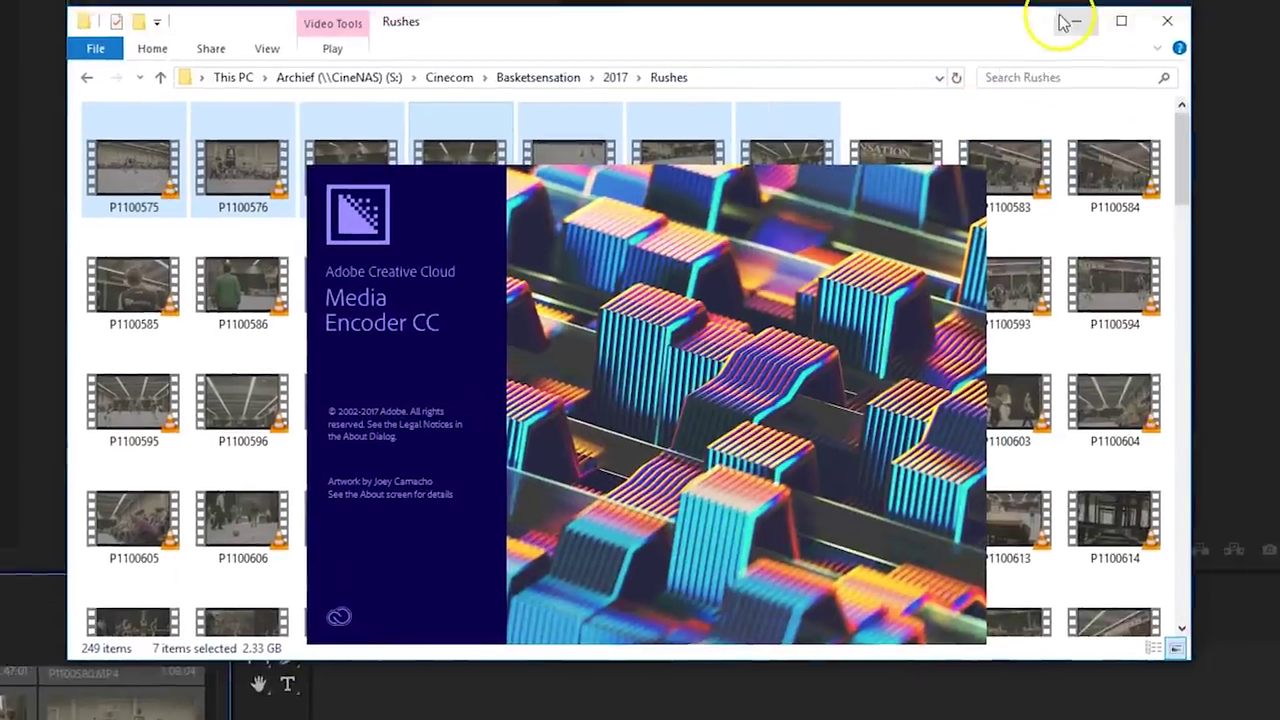
Minimise Explorer and bring up the Program Monitor Button Editor.
click(1066, 20)
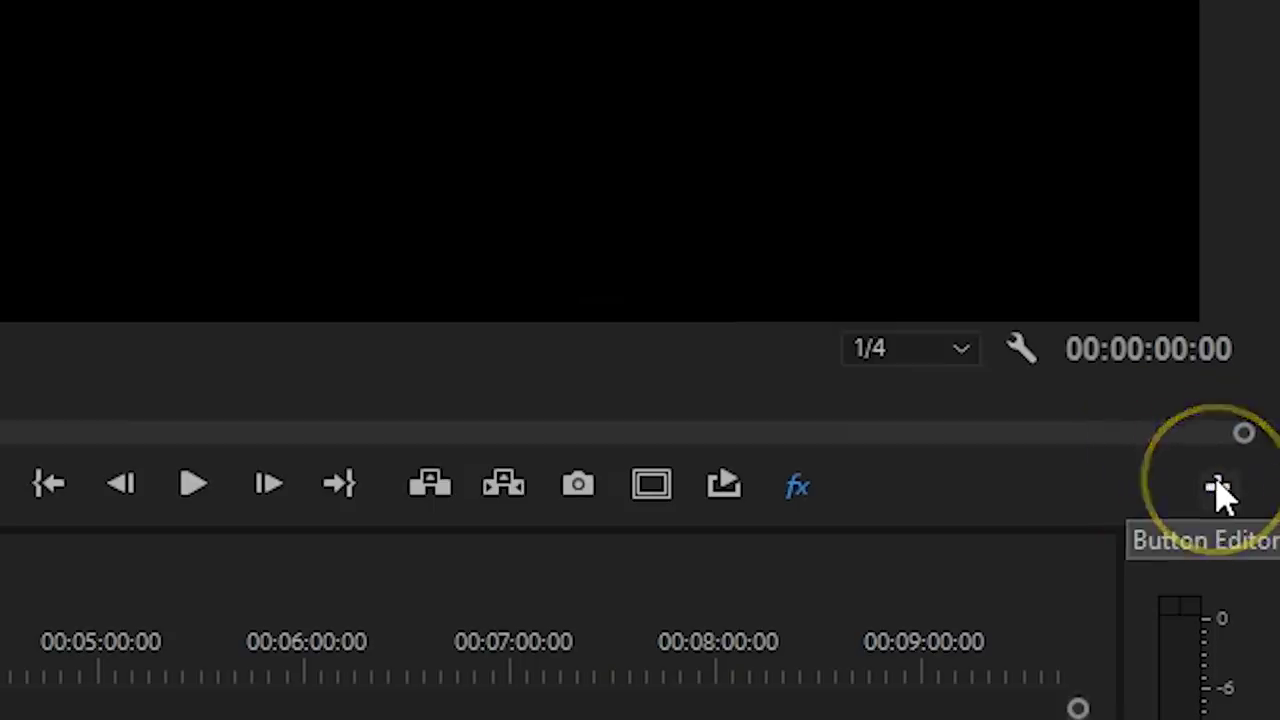
click(1218, 490)
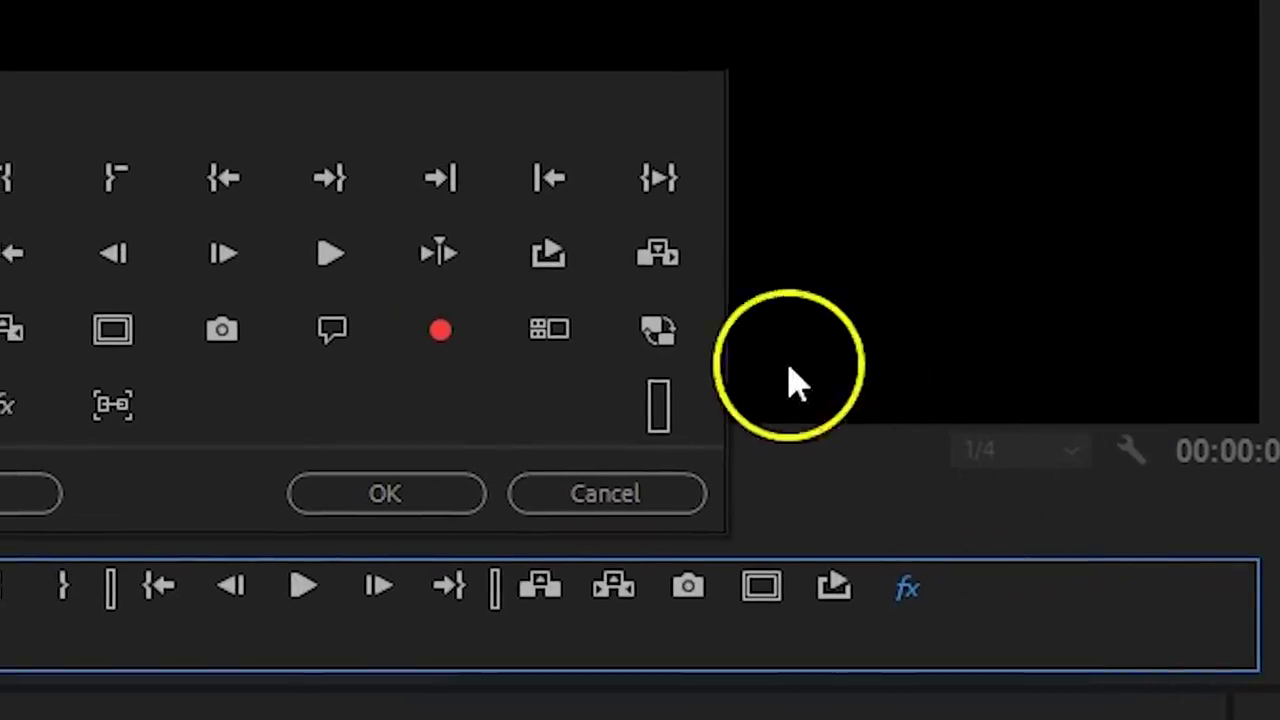
Add a Toggle Proxies button to the monitor and switch proxies off, on, then off to compare.
drag(755, 430, 920, 598)
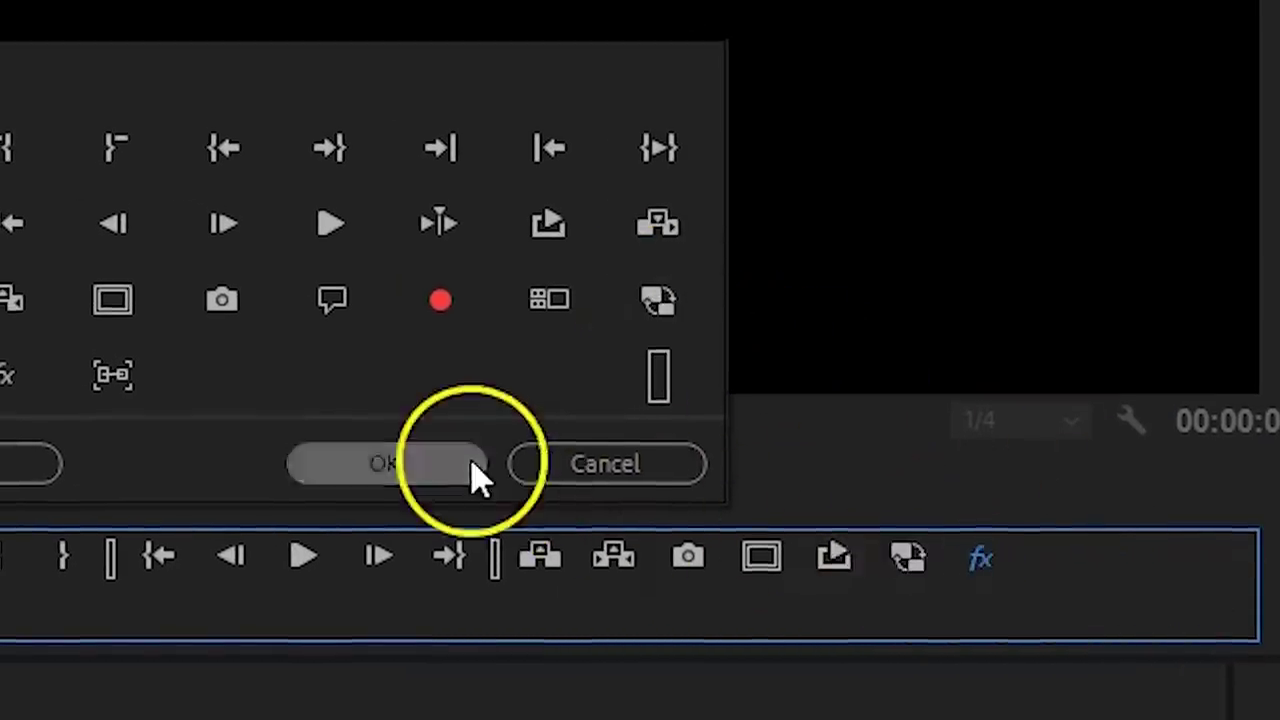
click(462, 494)
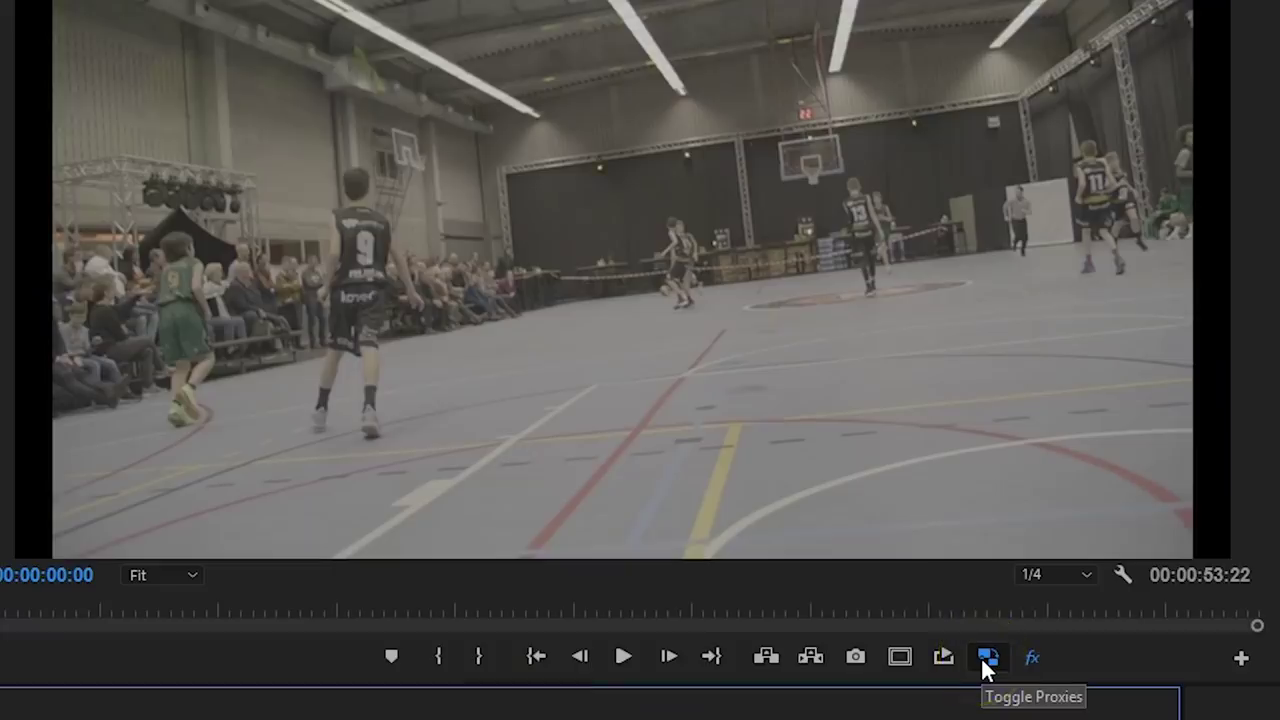
click(986, 658)
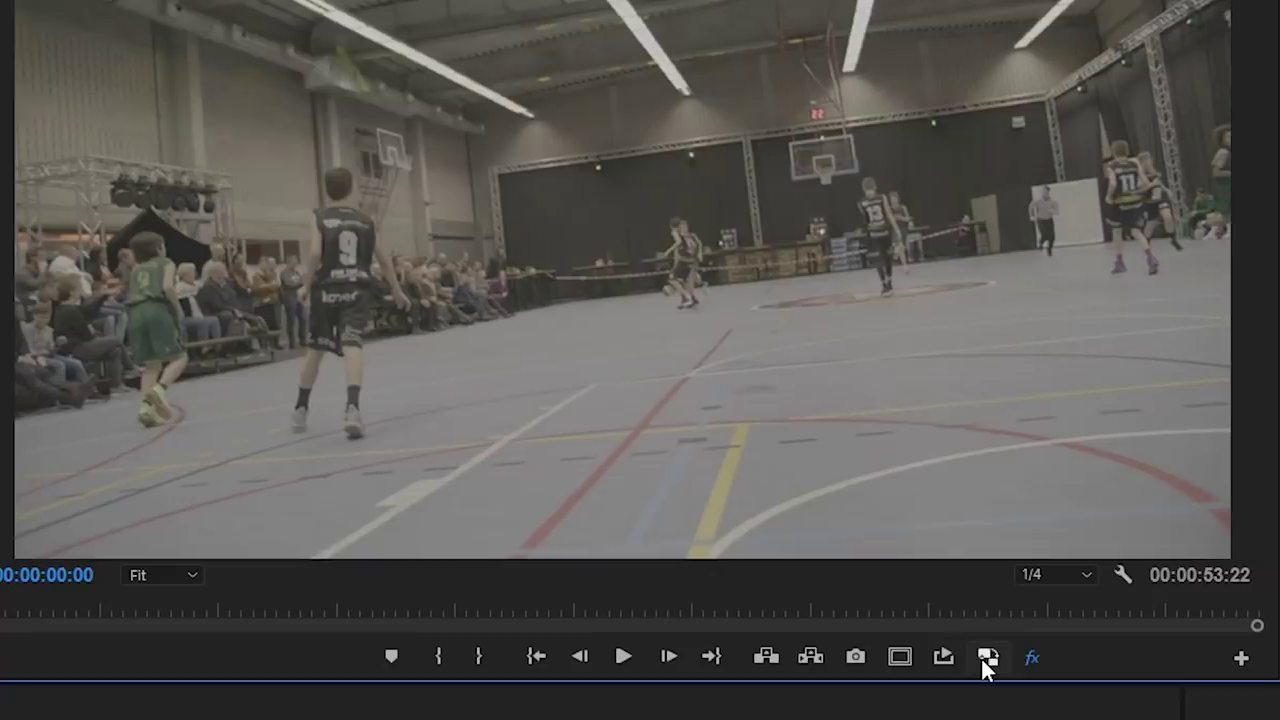
click(984, 658)
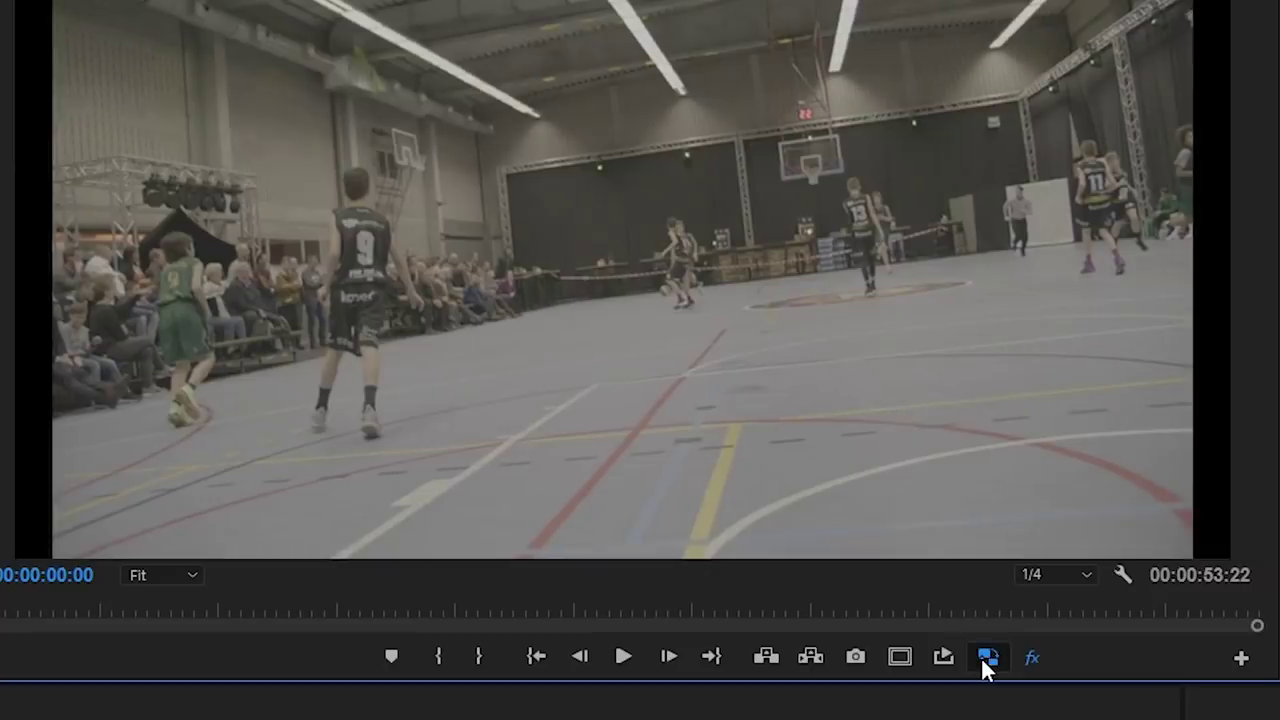
click(984, 657)
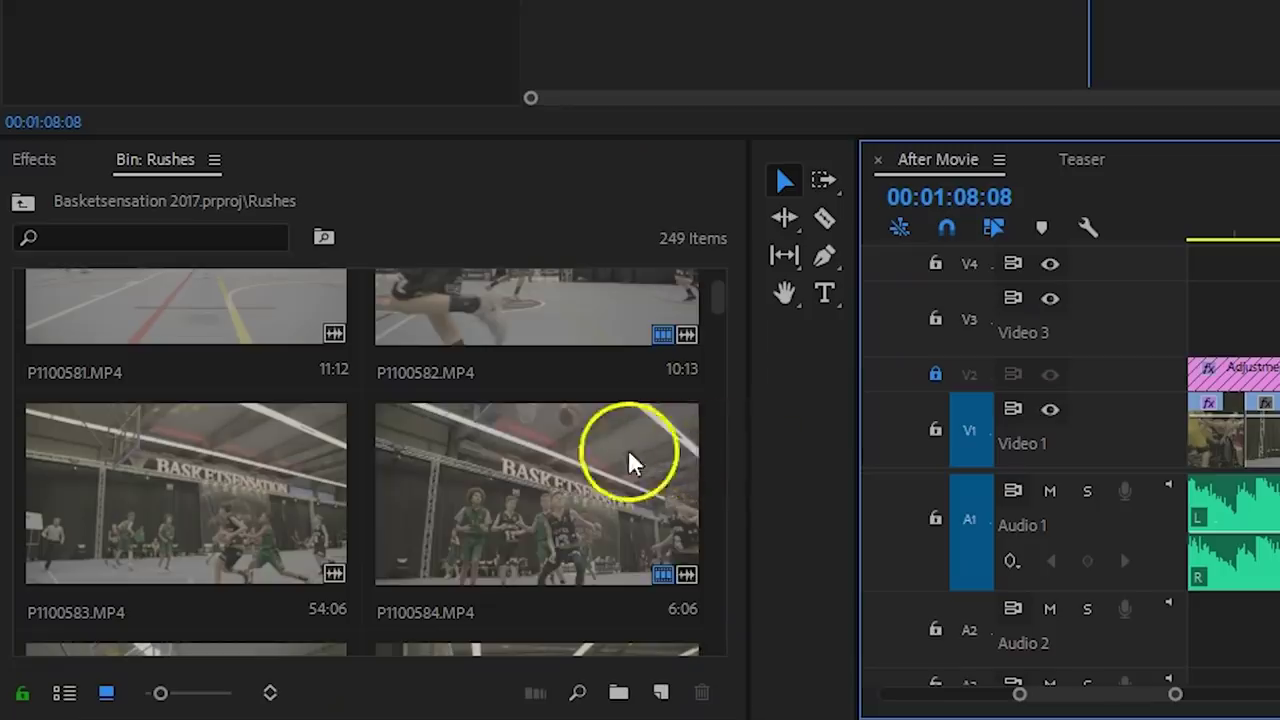
Show the Proxy submenu for clip P1100584 in the Rushes bin.
click(614, 452)
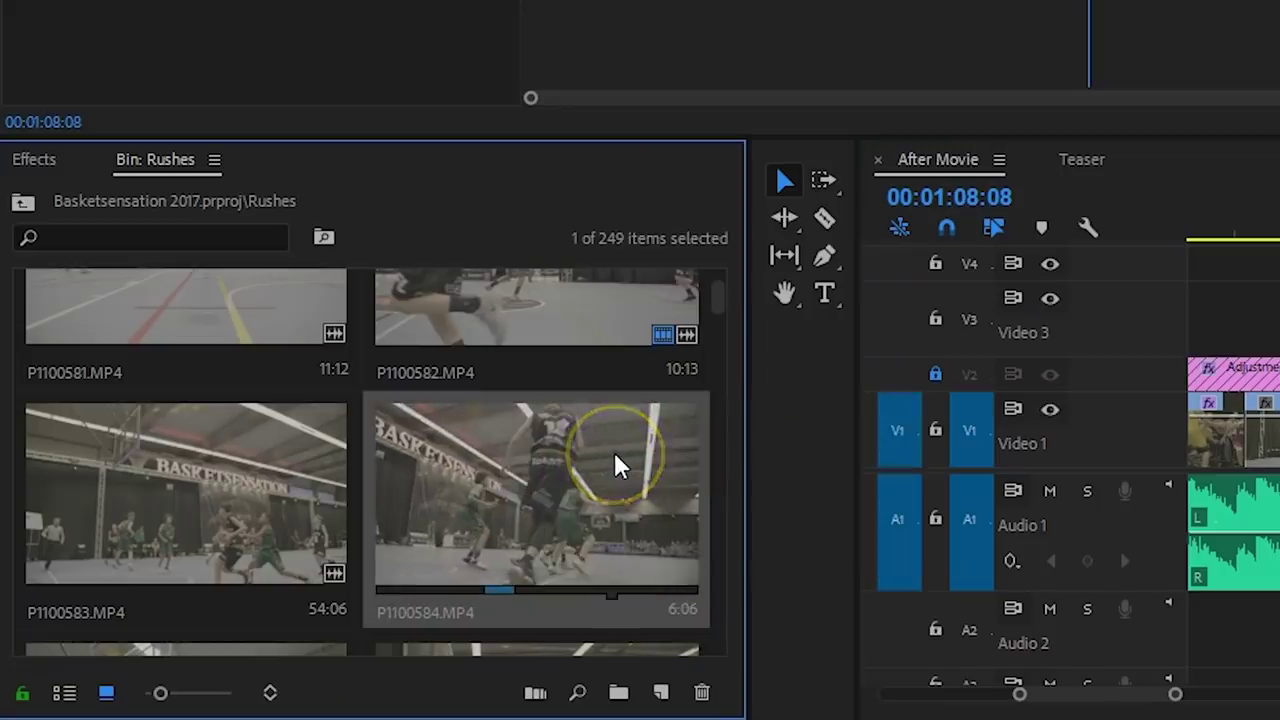
right_click(614, 452)
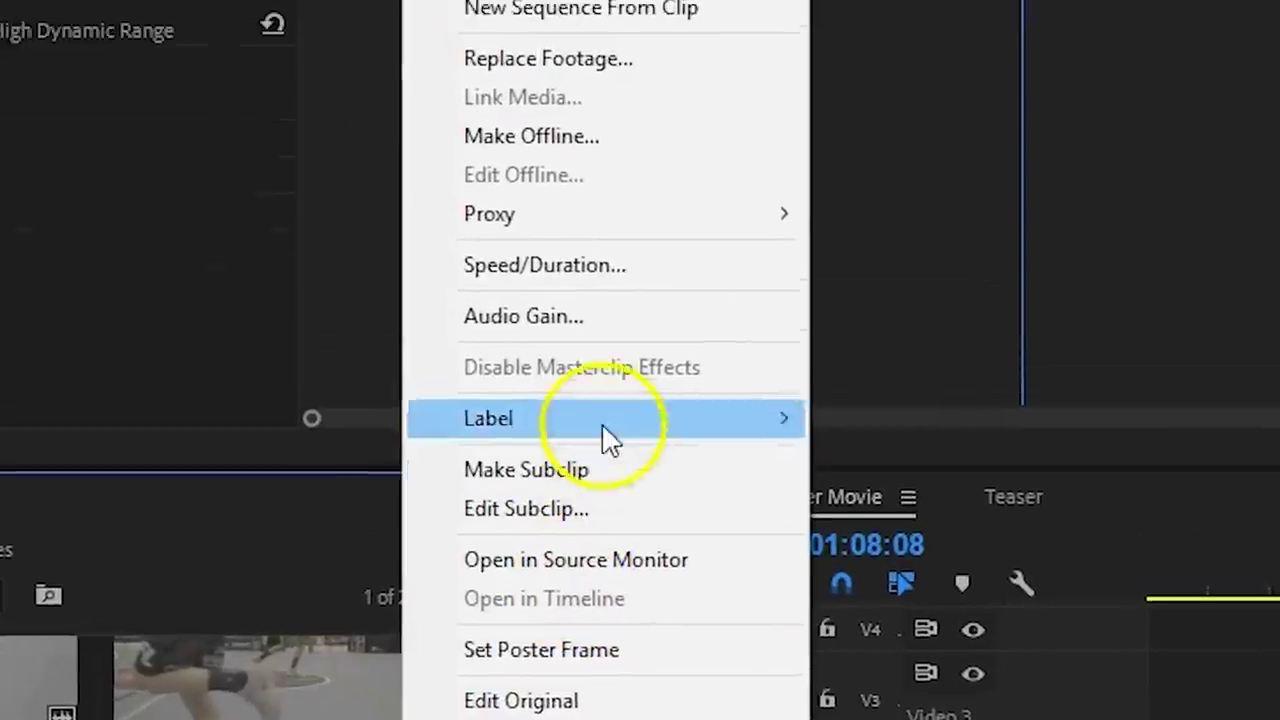
mouse_move(765, 0)
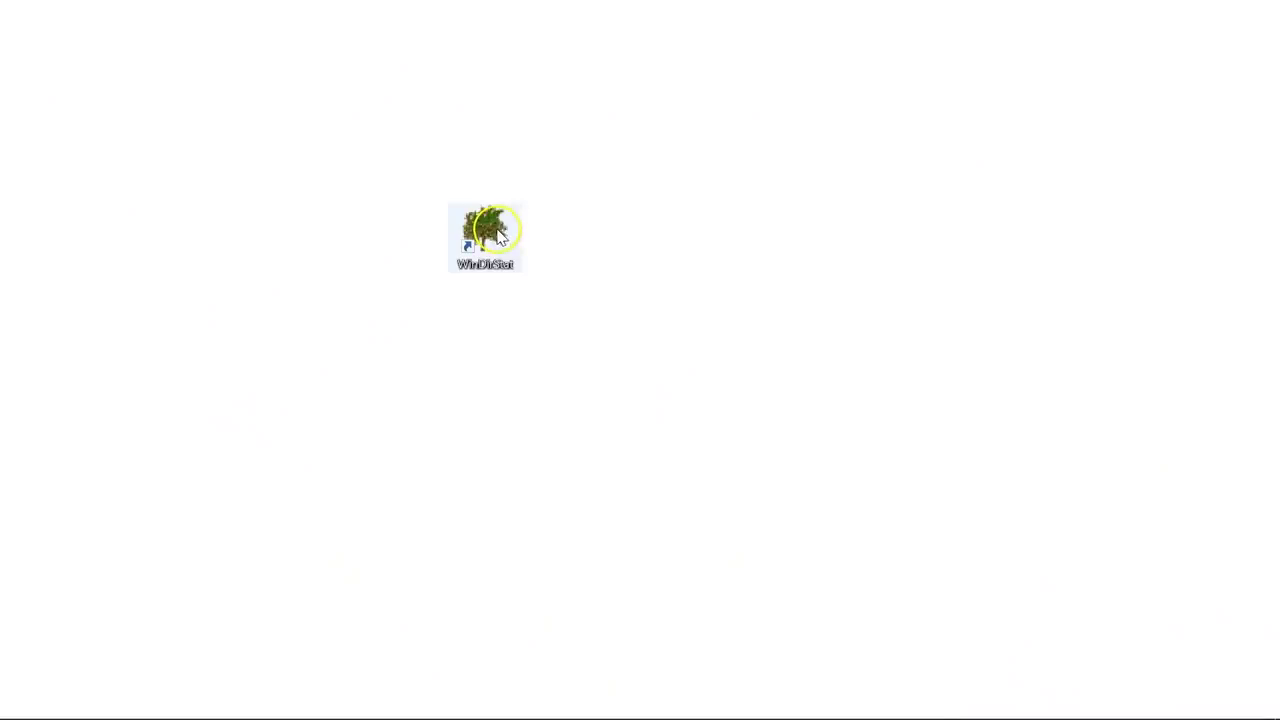
Scan drive C: in WinDirStat and select the 14.4 GB Temp\Adobe\After Effects\15.0 Disk Cache folder.
double_click(499, 236)
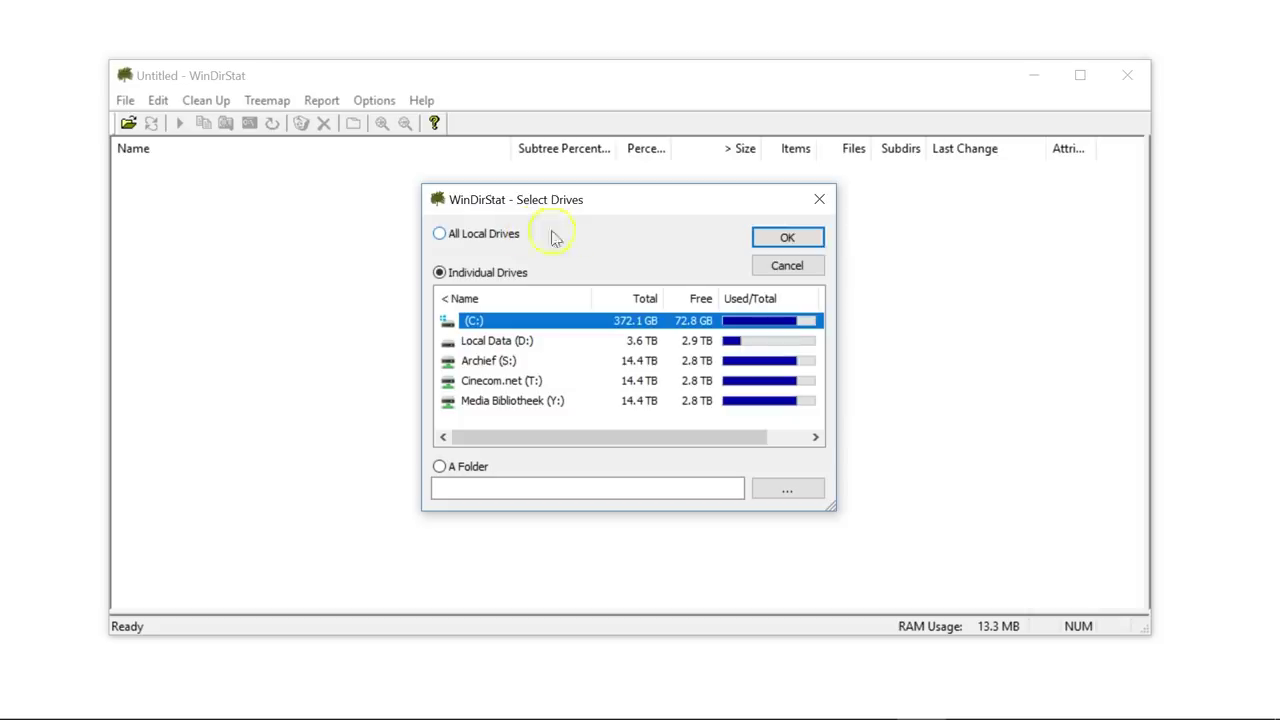
click(815, 241)
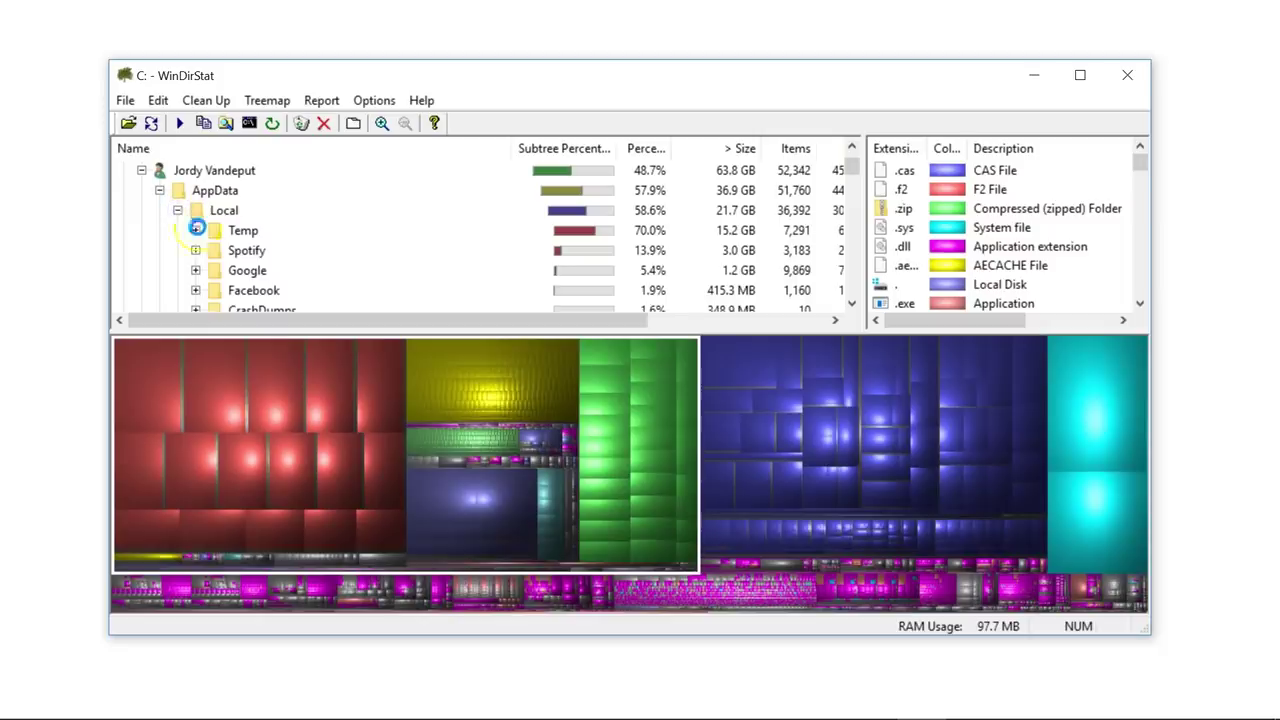
click(196, 230)
scroll(211, 258, down, 1)
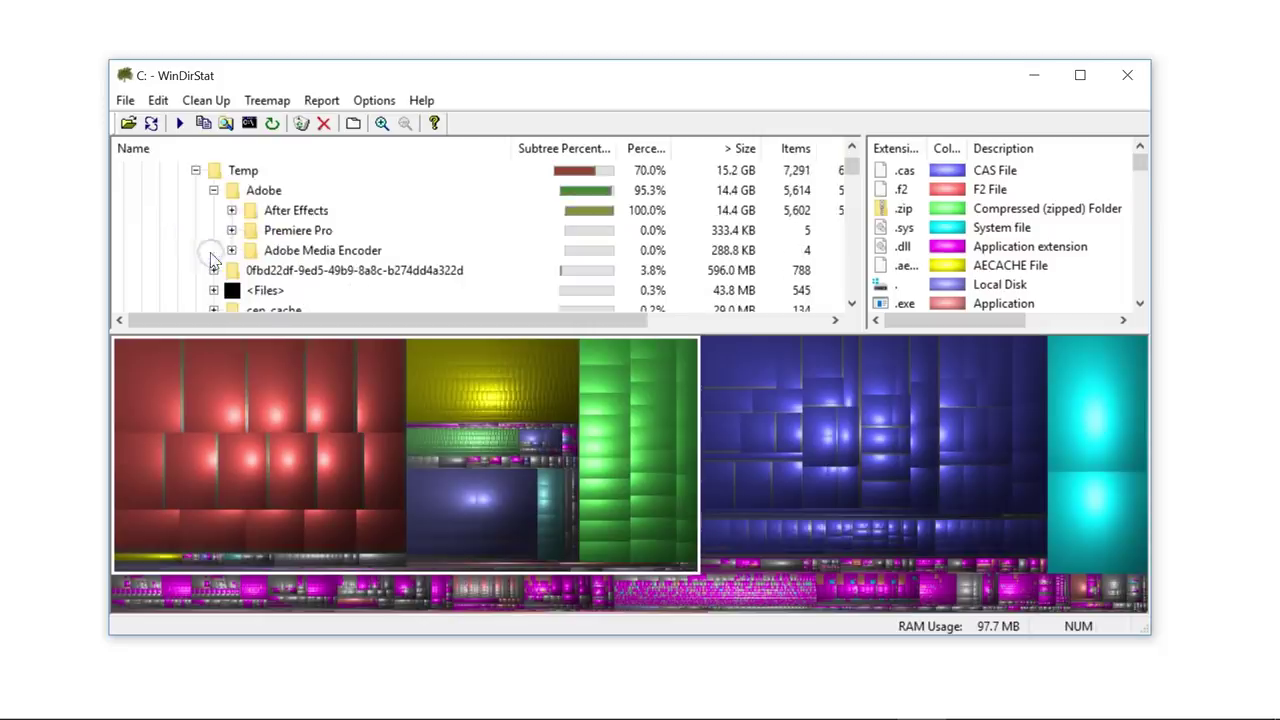
click(257, 213)
click(231, 211)
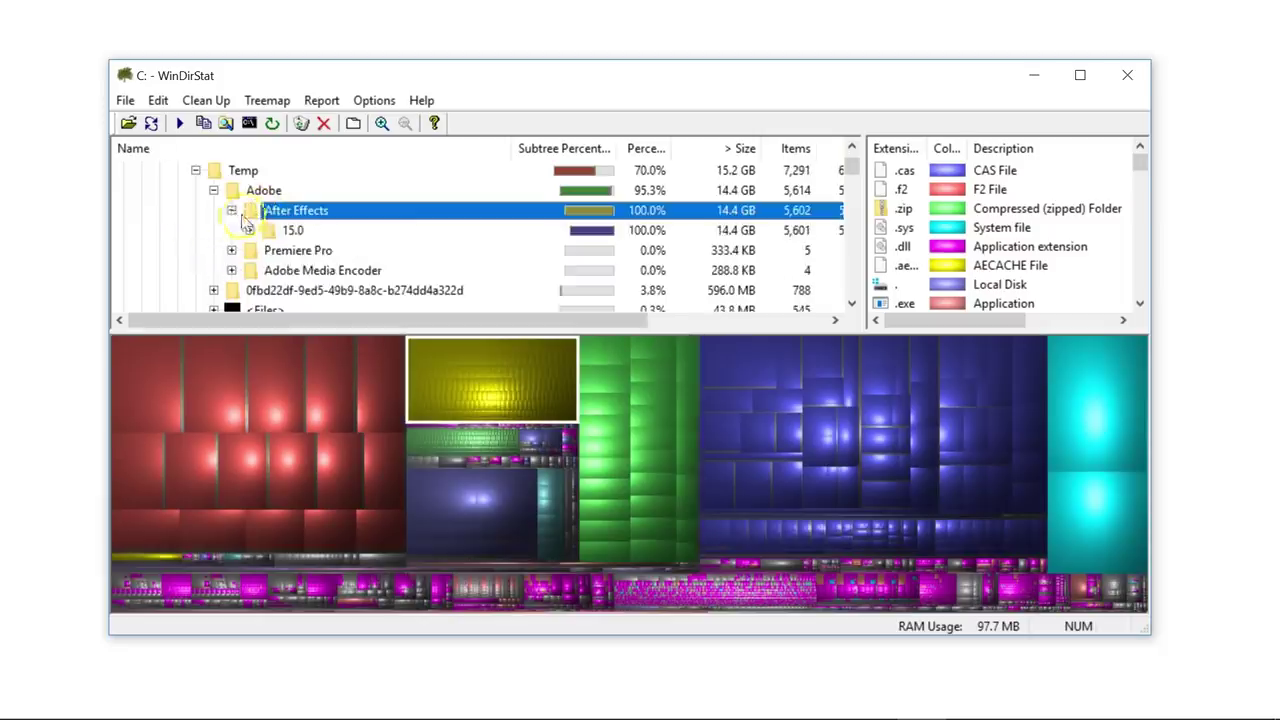
click(248, 231)
click(292, 252)
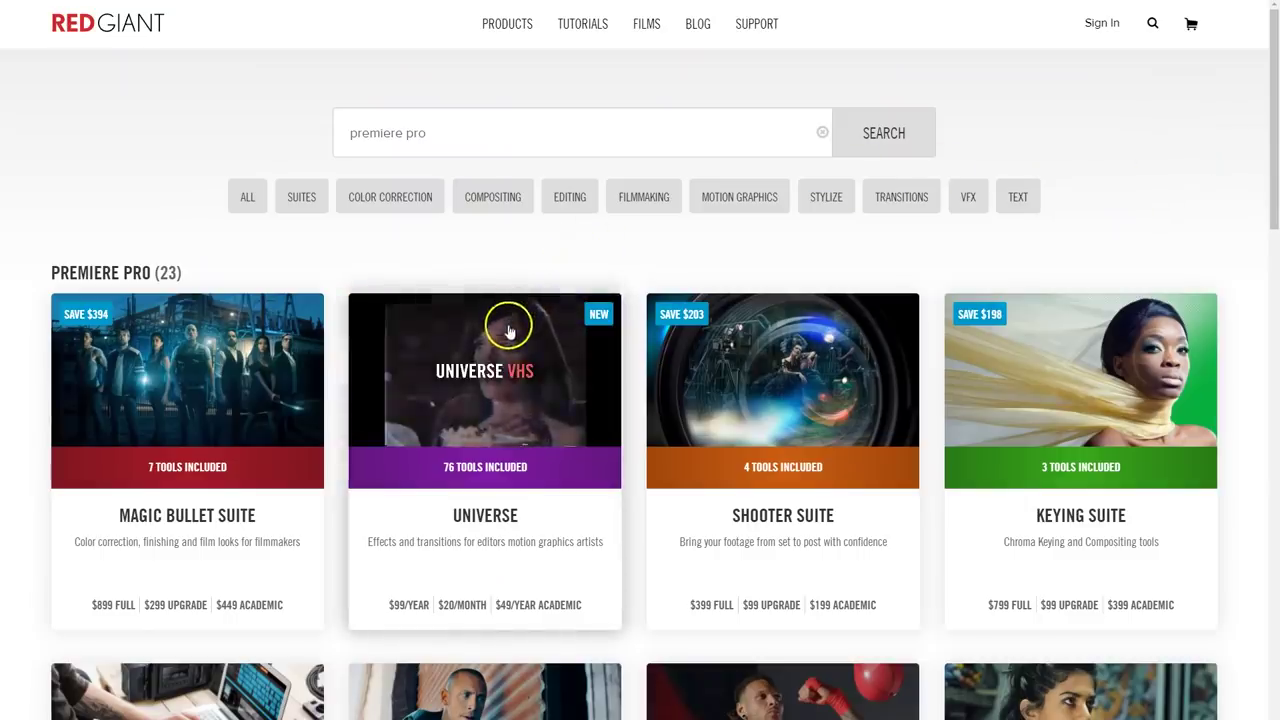
scroll(563, 403, down, 7)
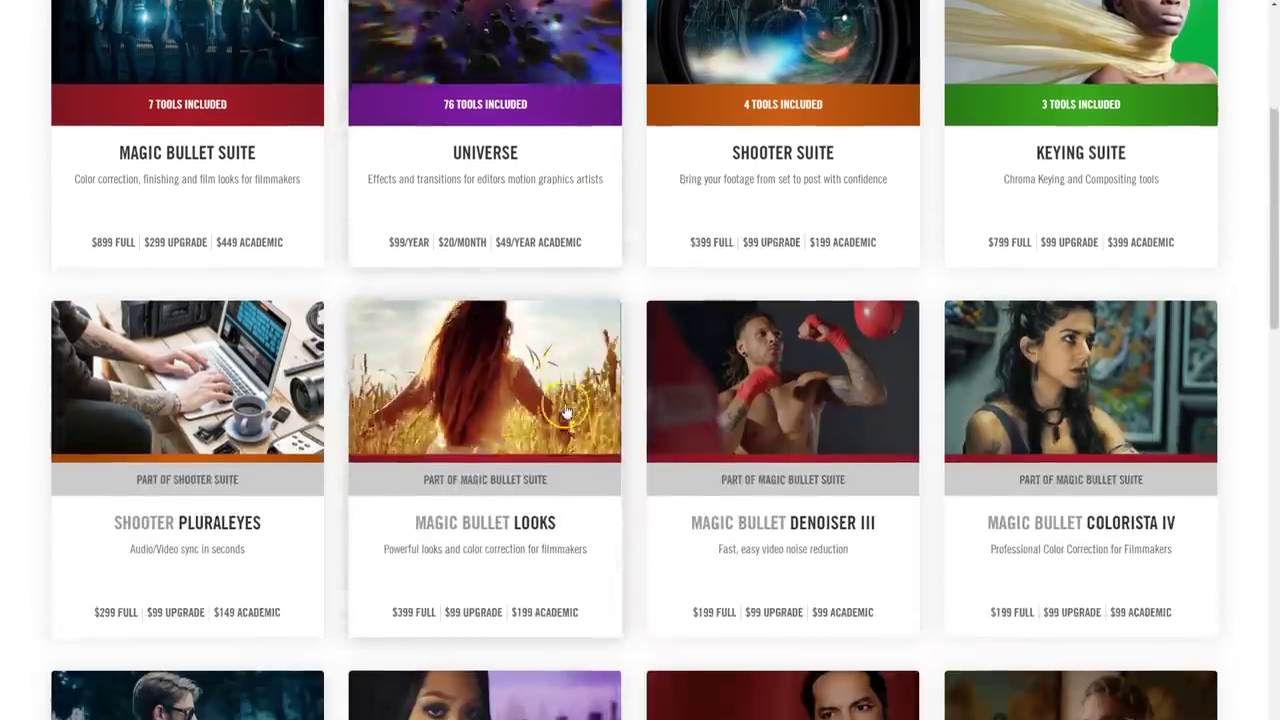
scroll(565, 412, down, 3)
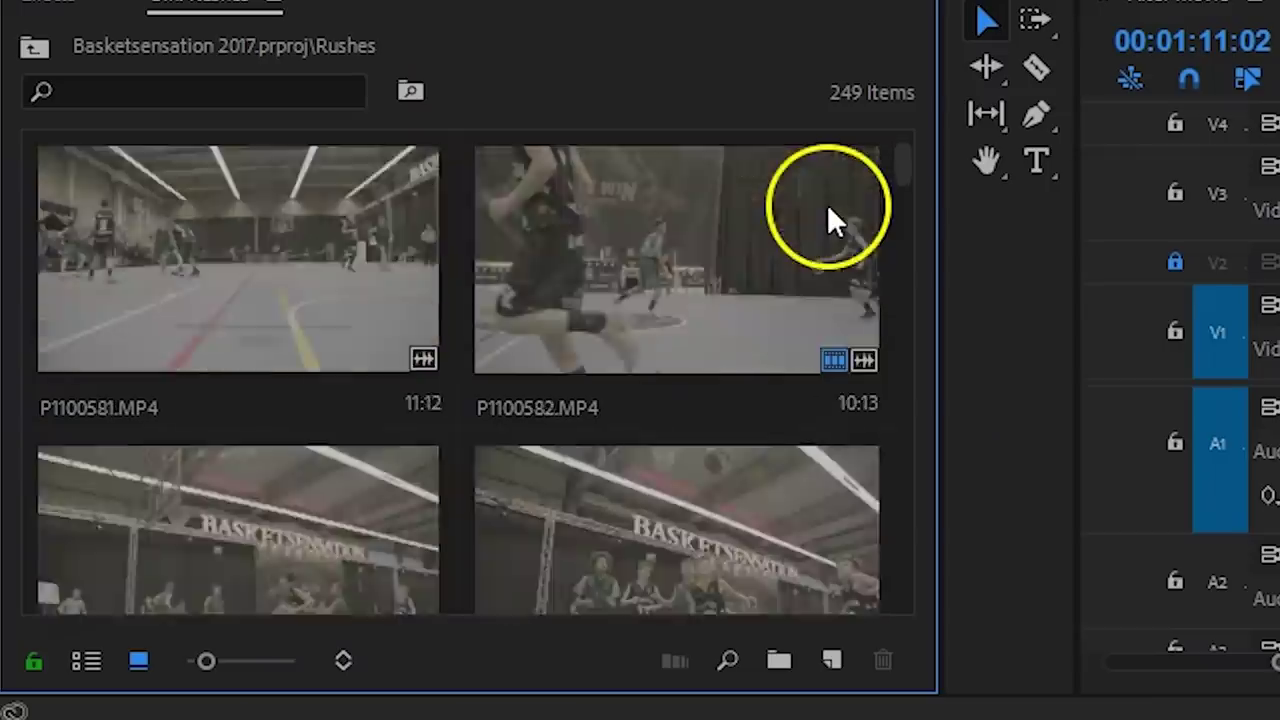
Scroll through the Rushes bin and bring up the After Movie Timeline Display Settings.
scroll(828, 210, down, 11)
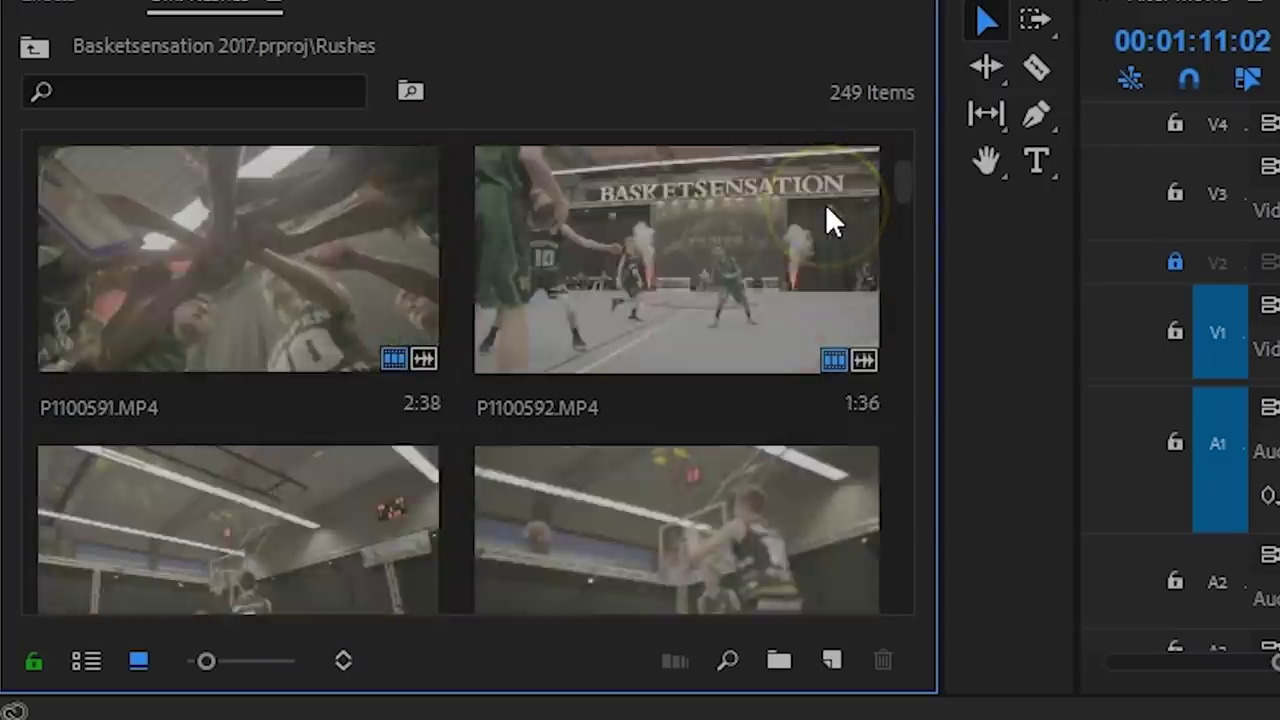
scroll(827, 212, down, 12)
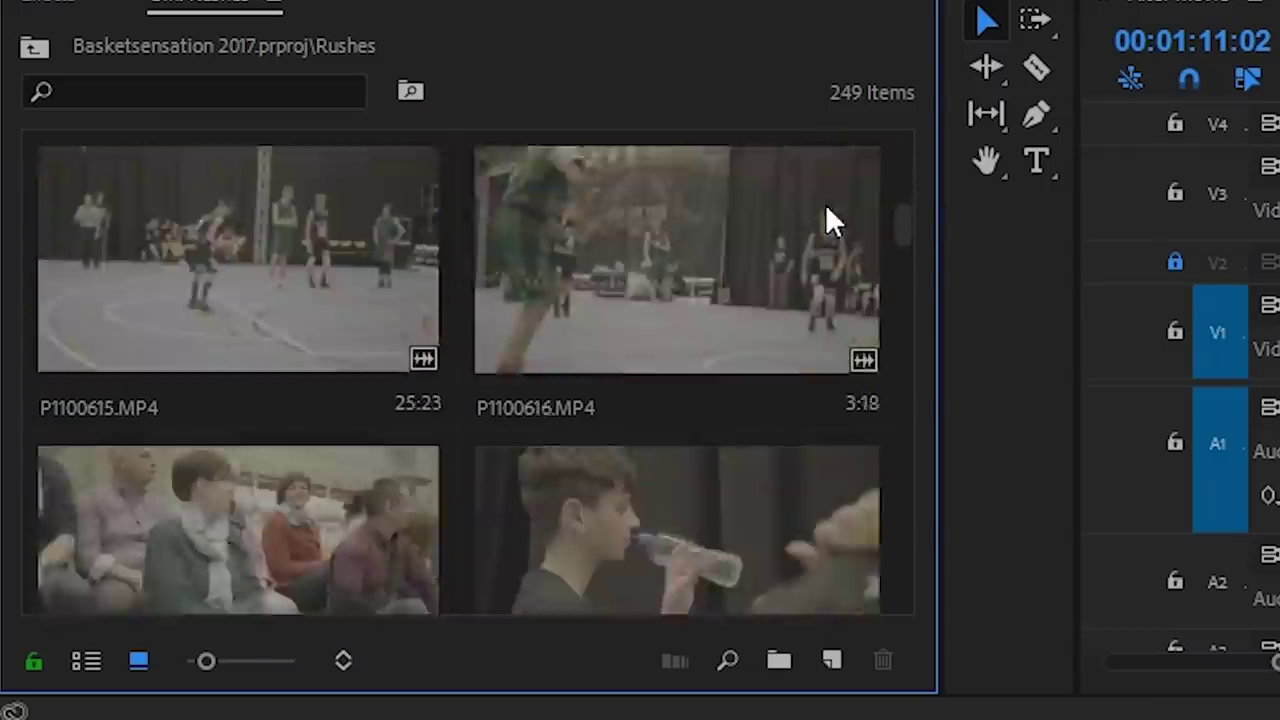
scroll(826, 210, down, 12)
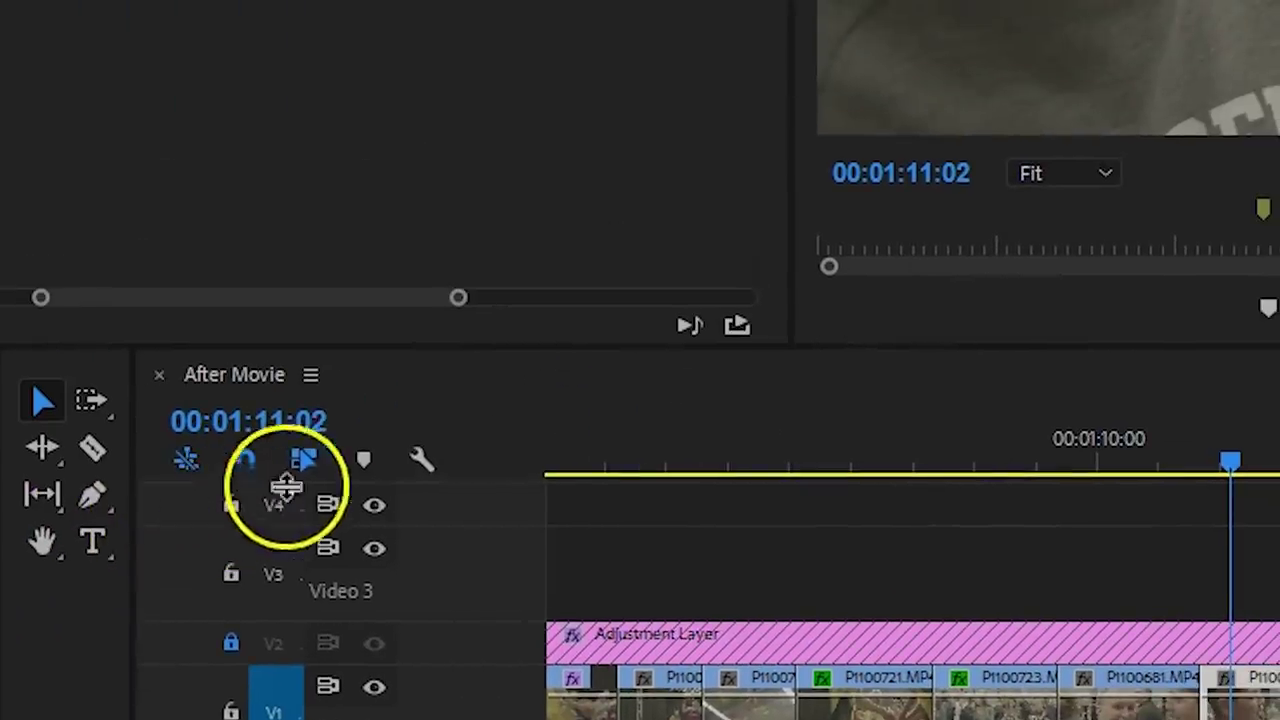
click(436, 460)
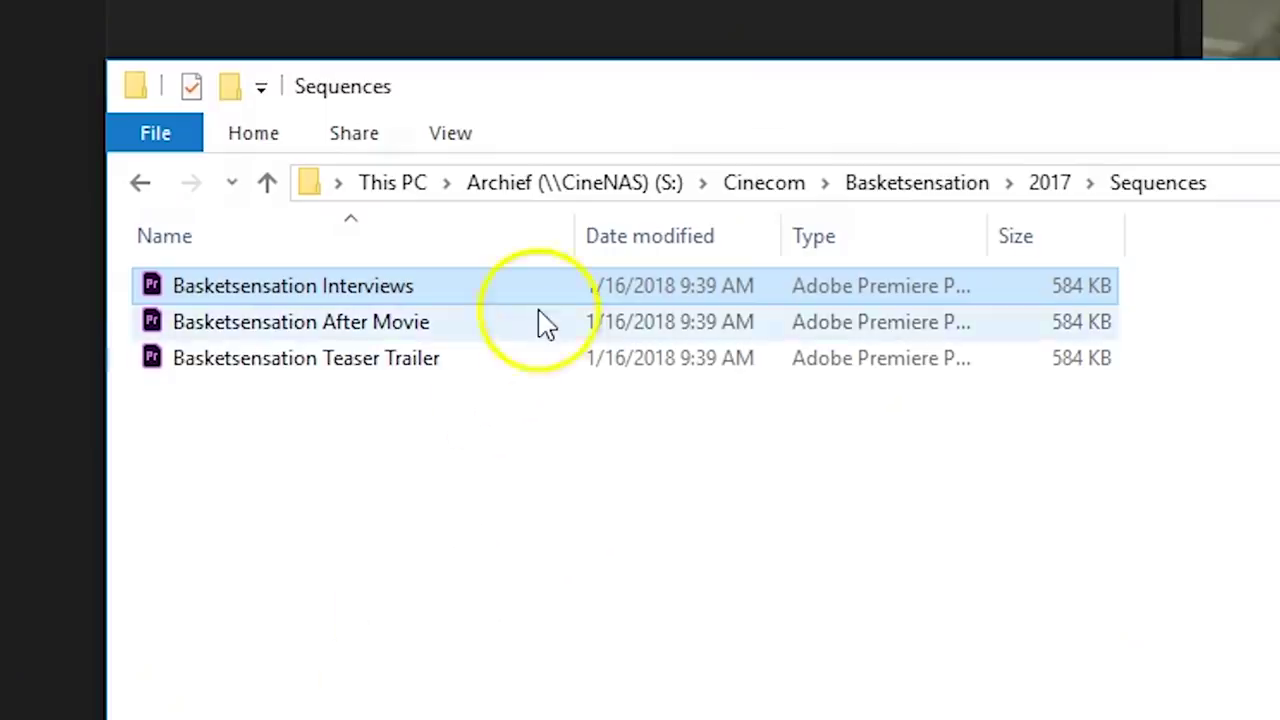
click(526, 333)
click(520, 358)
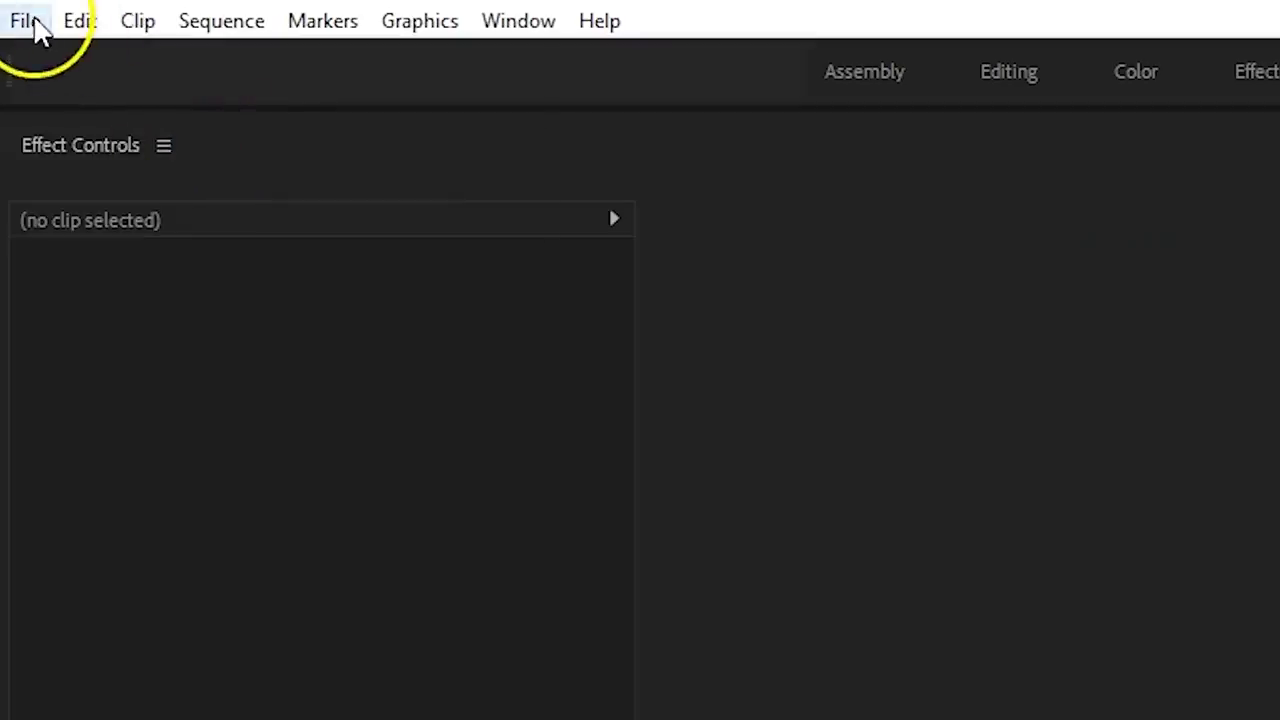
click(28, 24)
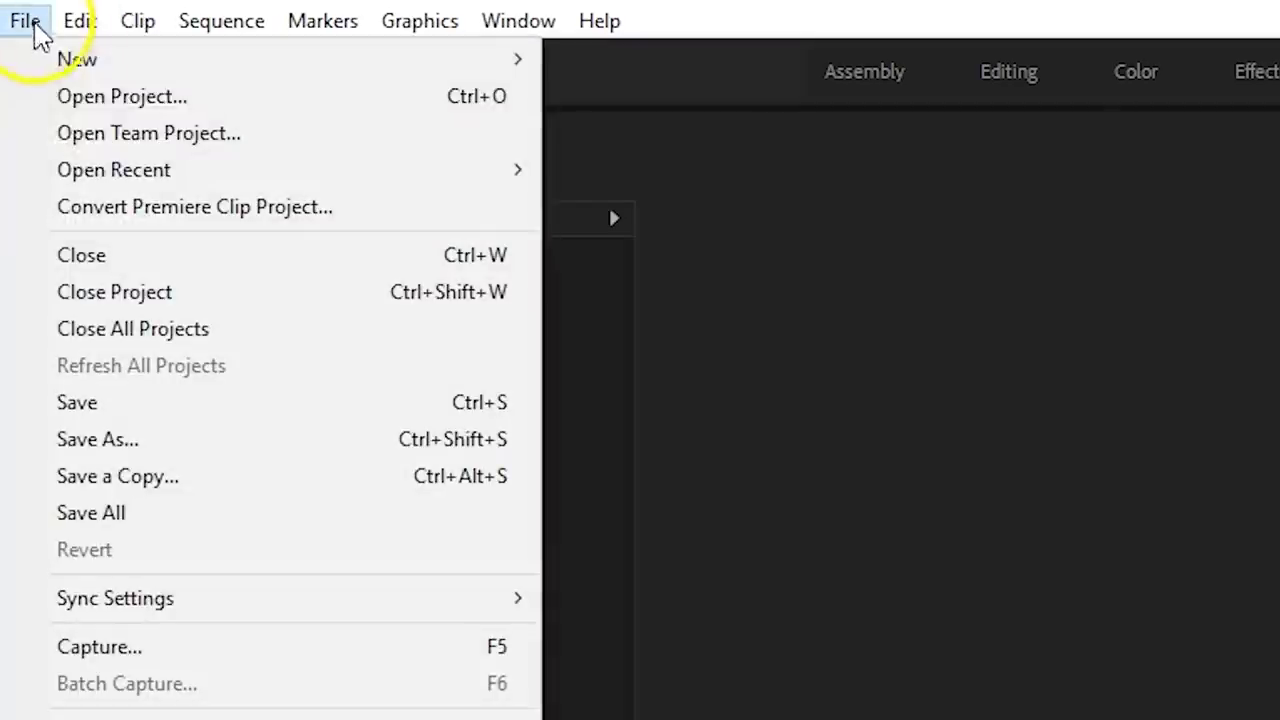
Open the Basketsensation Teaser Trailer project and bring up its Teaser and Interviews sequences.
click(88, 97)
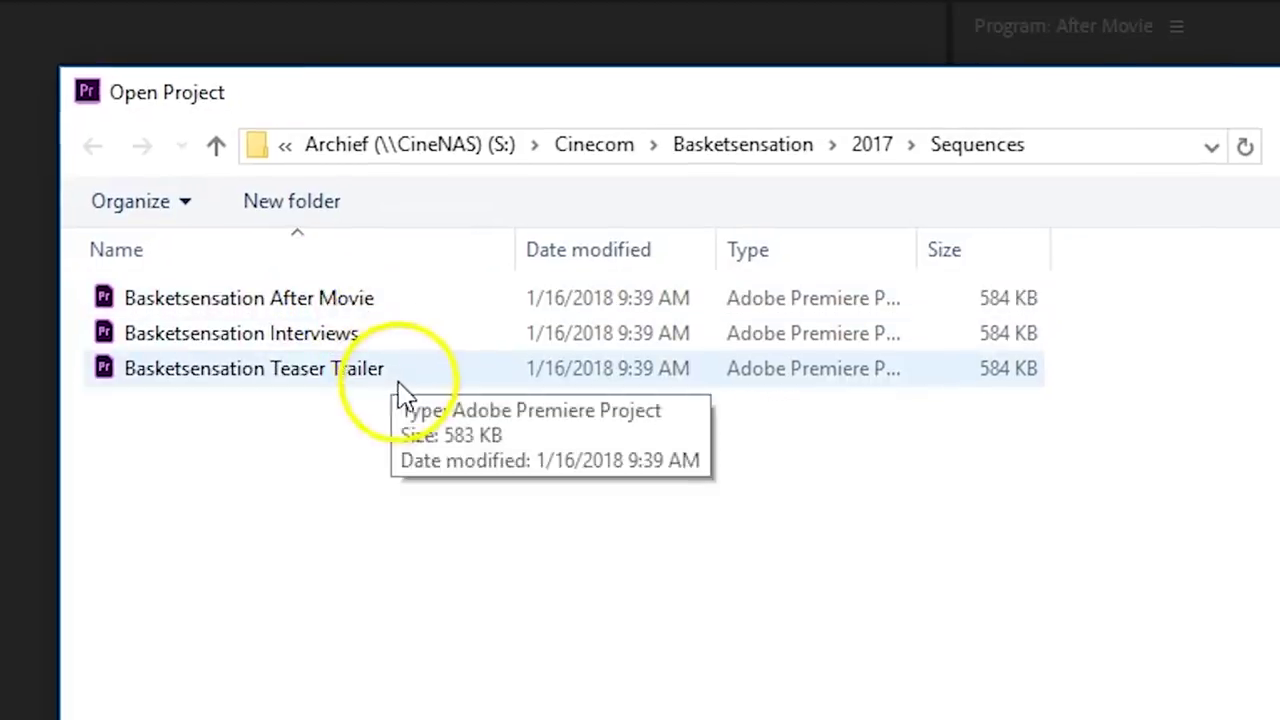
click(398, 382)
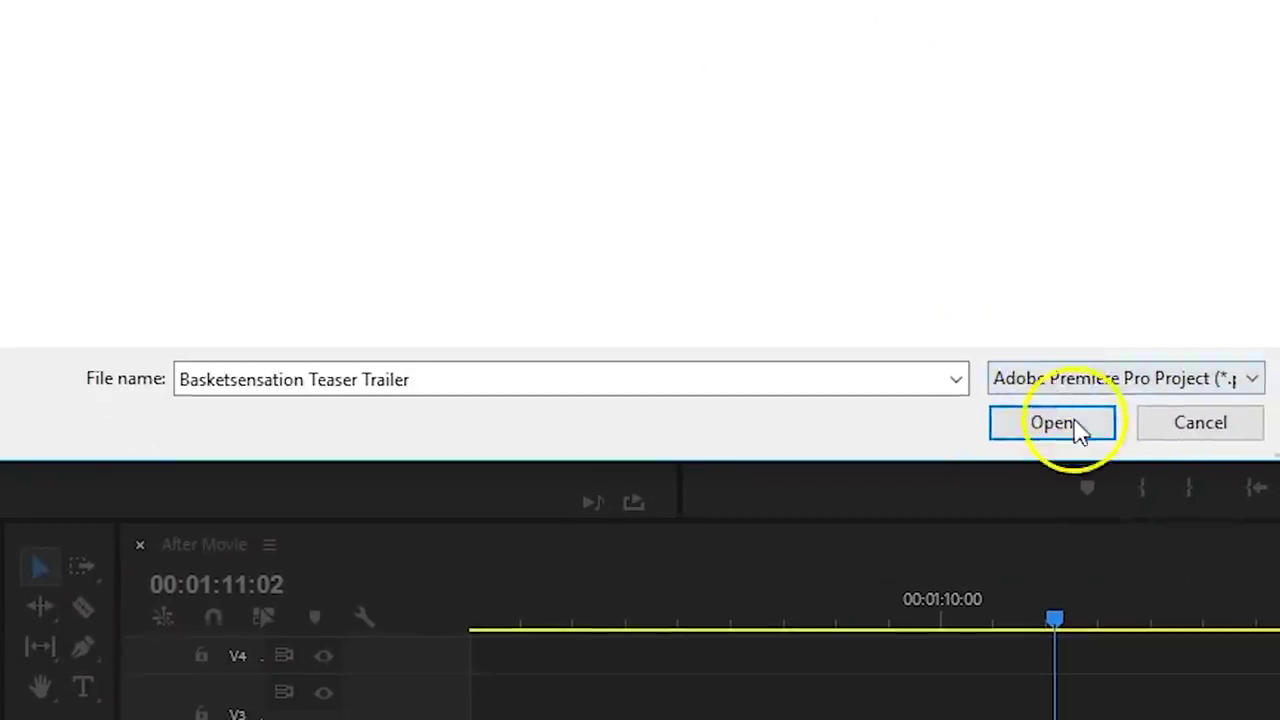
click(1054, 423)
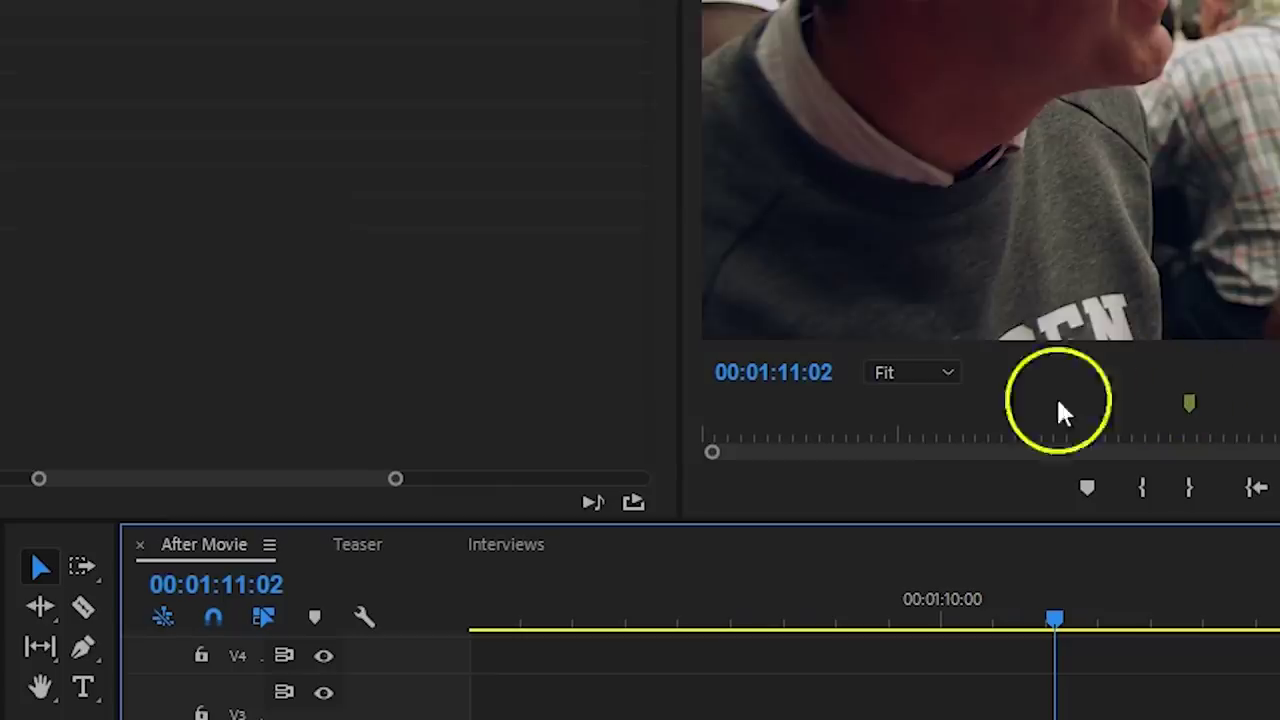
click(362, 544)
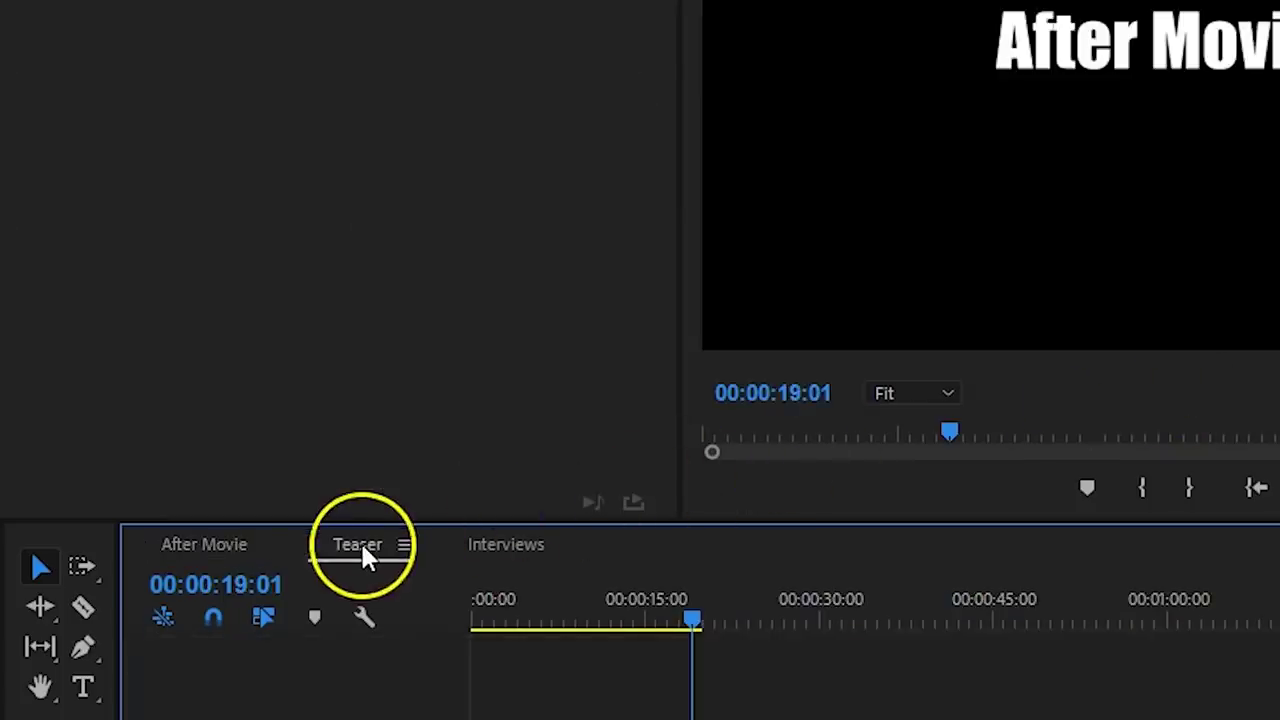
click(502, 548)
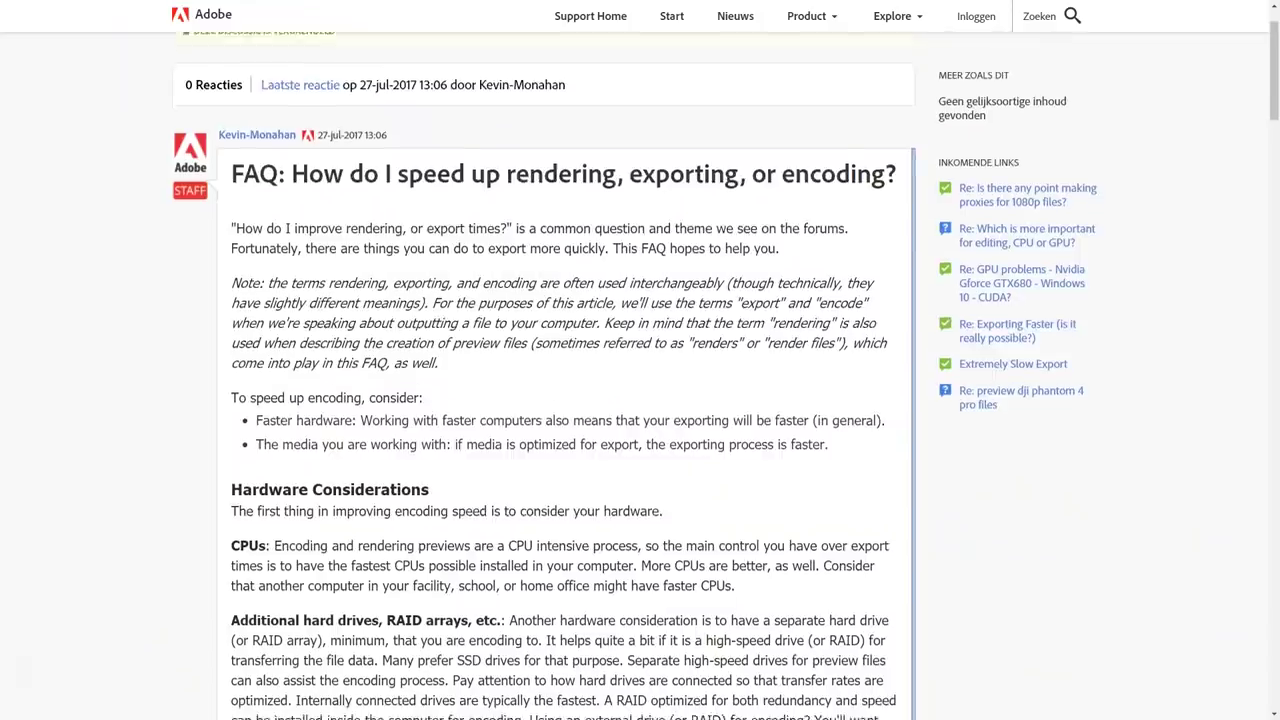
scroll(635, 376, down, 2)
scroll(635, 376, down, 2)
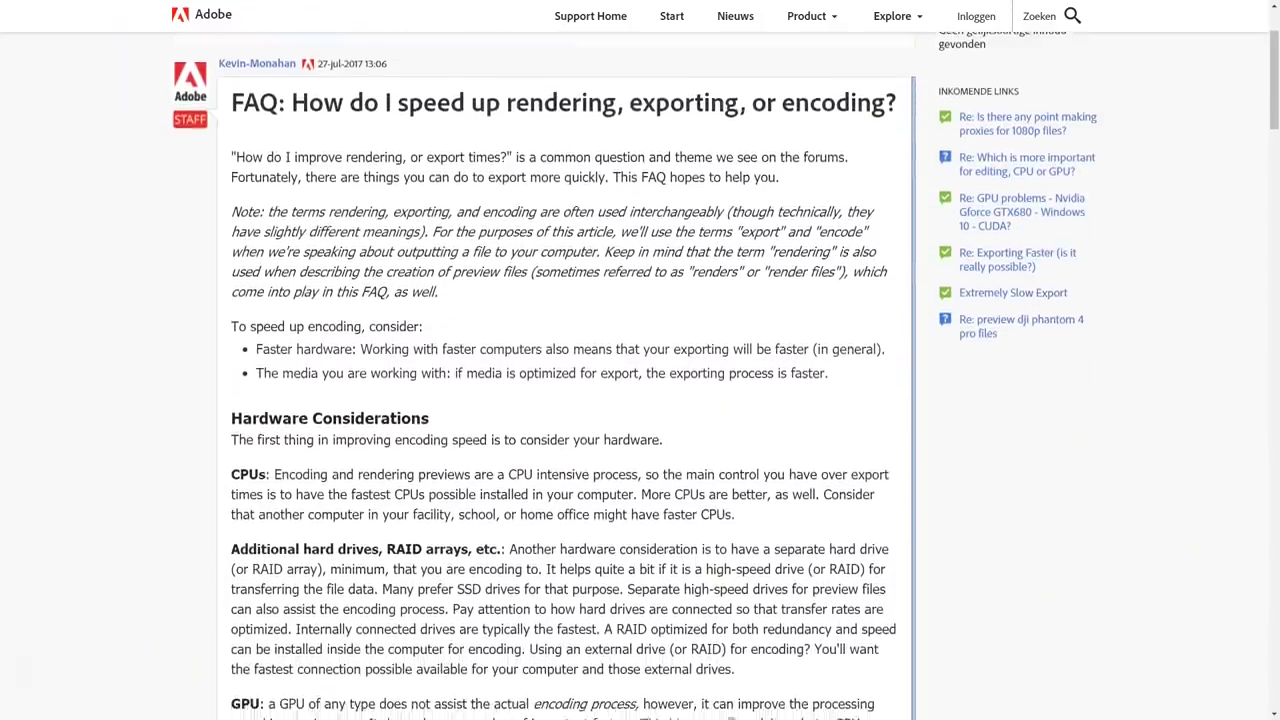
scroll(635, 376, down, 7)
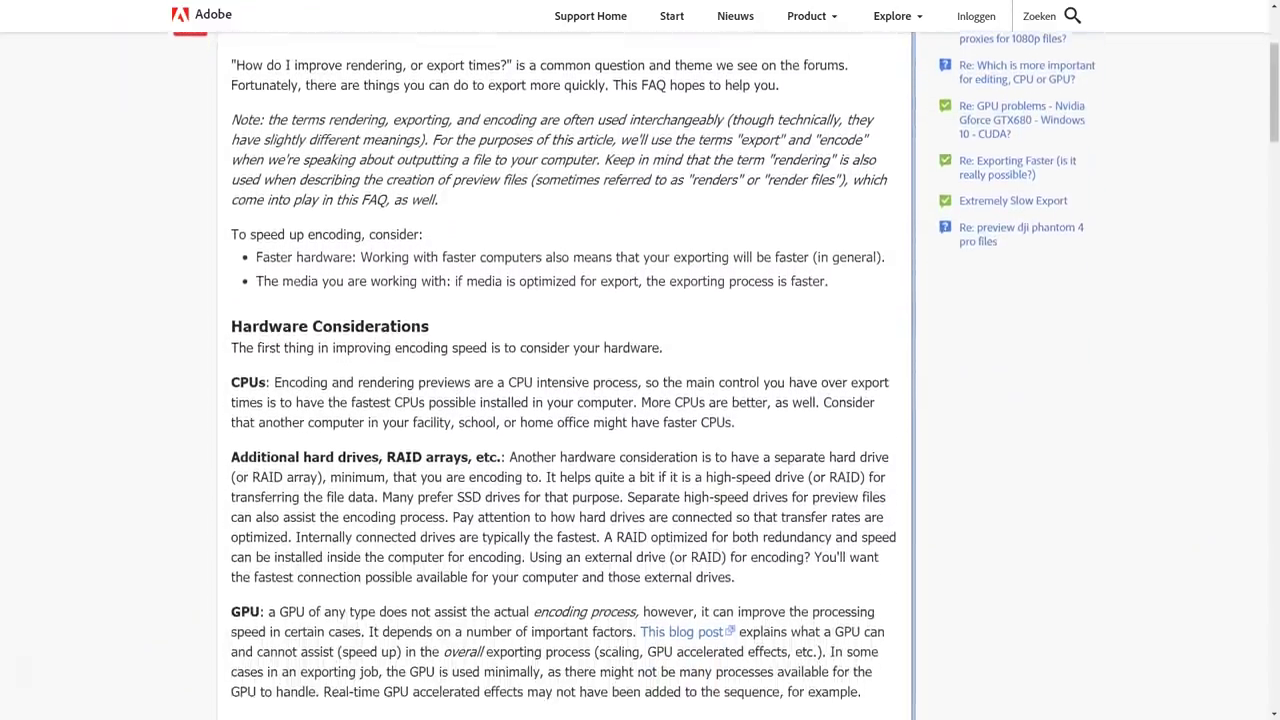
scroll(635, 376, down, 18)
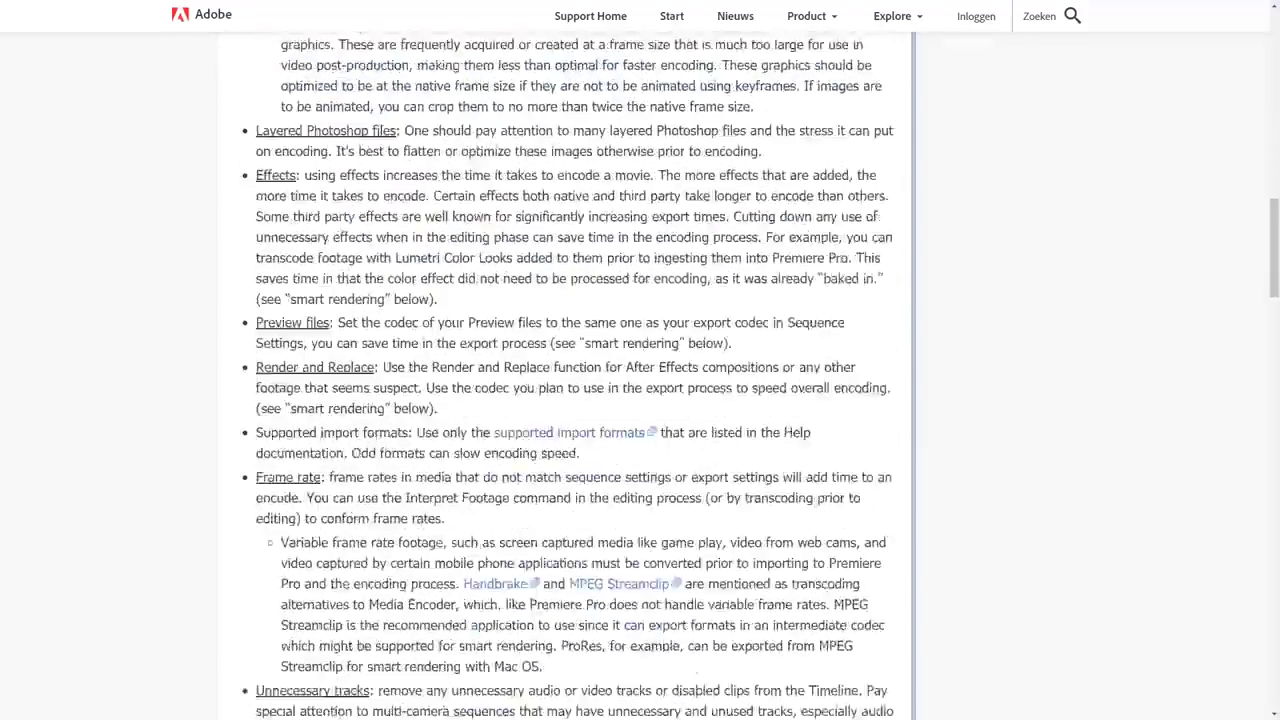
scroll(635, 376, down, 4)
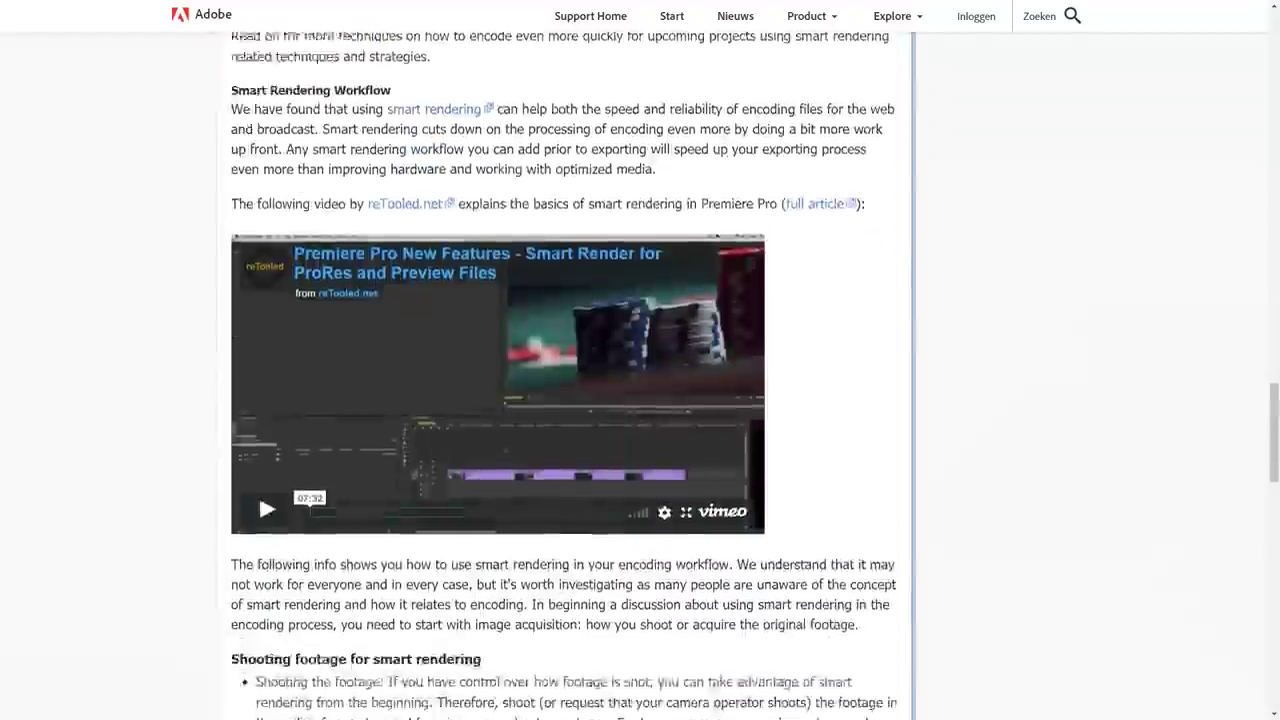